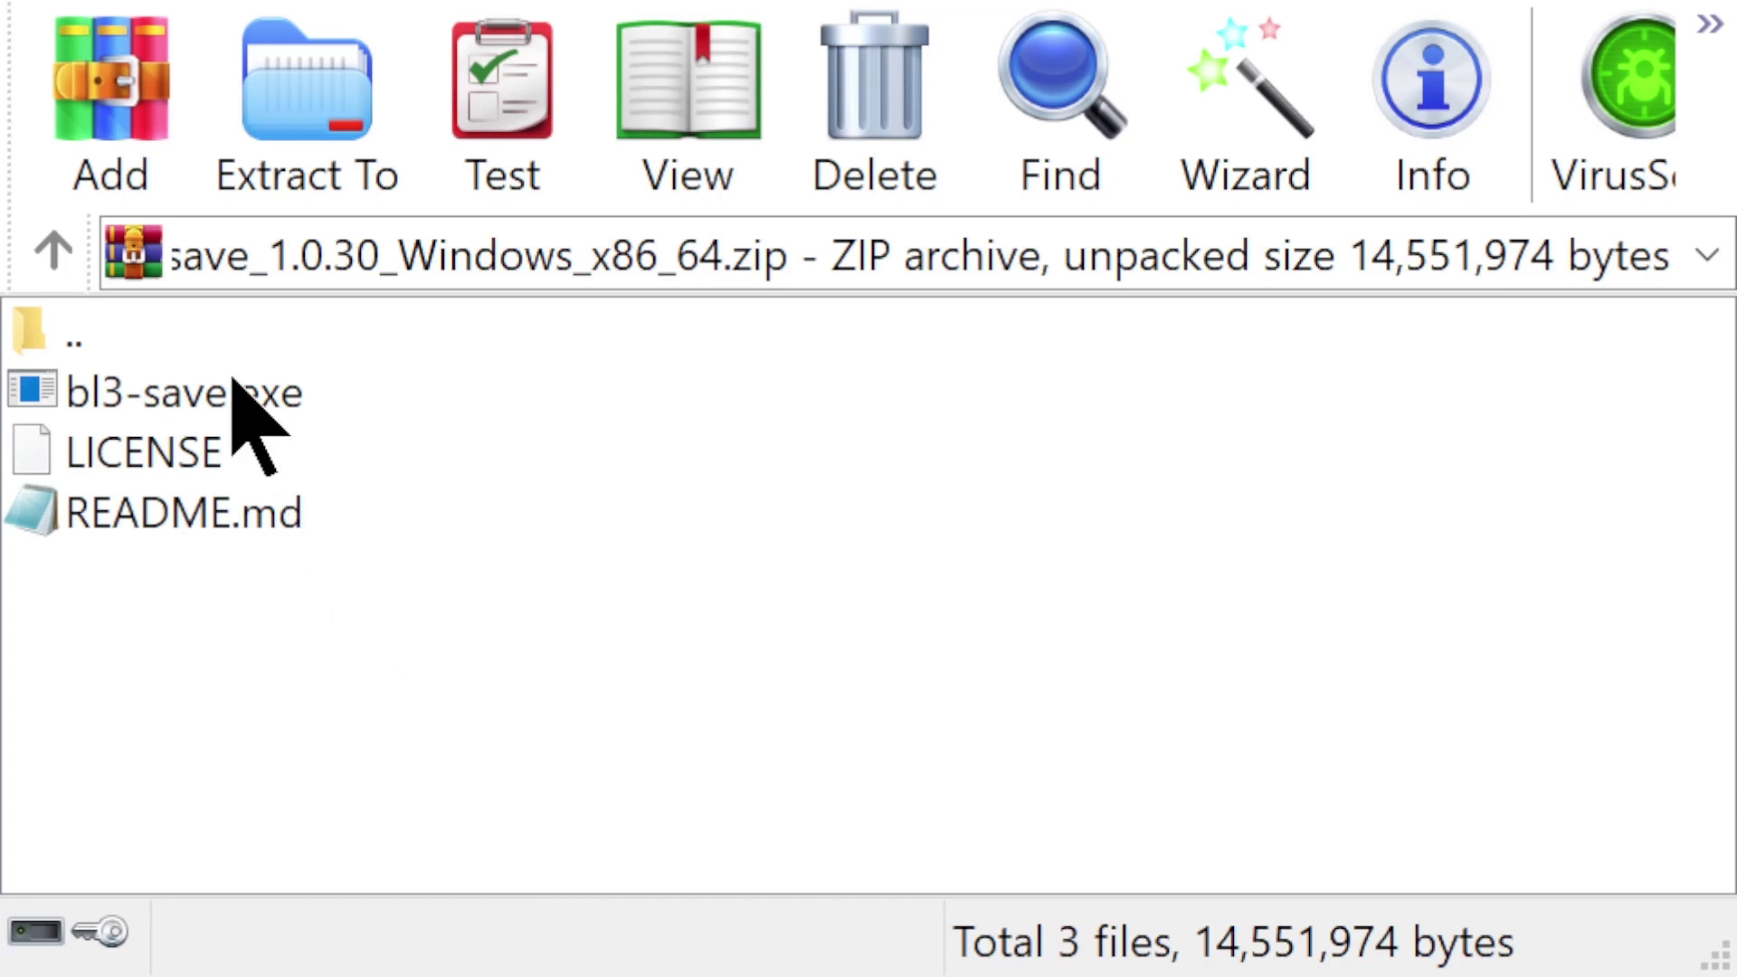
# Open the profile folder inside Documents\My games\Borderlands 3\Saved\SaveGames and launch bl3-save.exe.
pyautogui.click(265, 382)
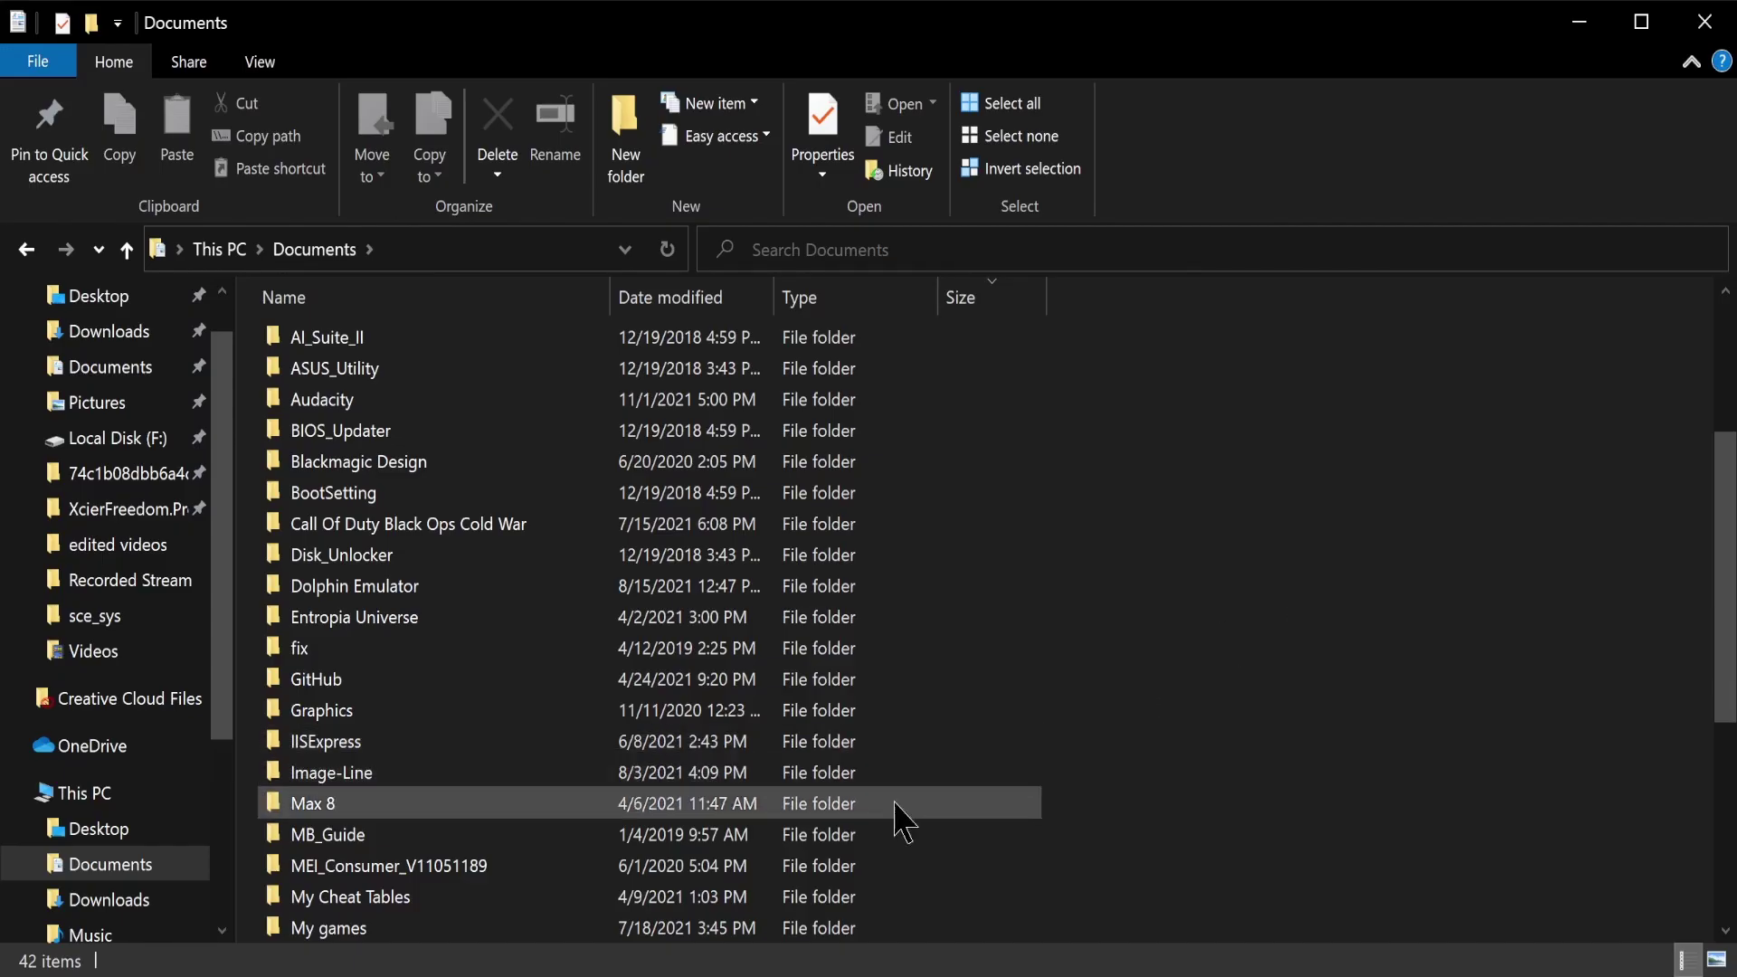
pyautogui.doubleClick(555, 929)
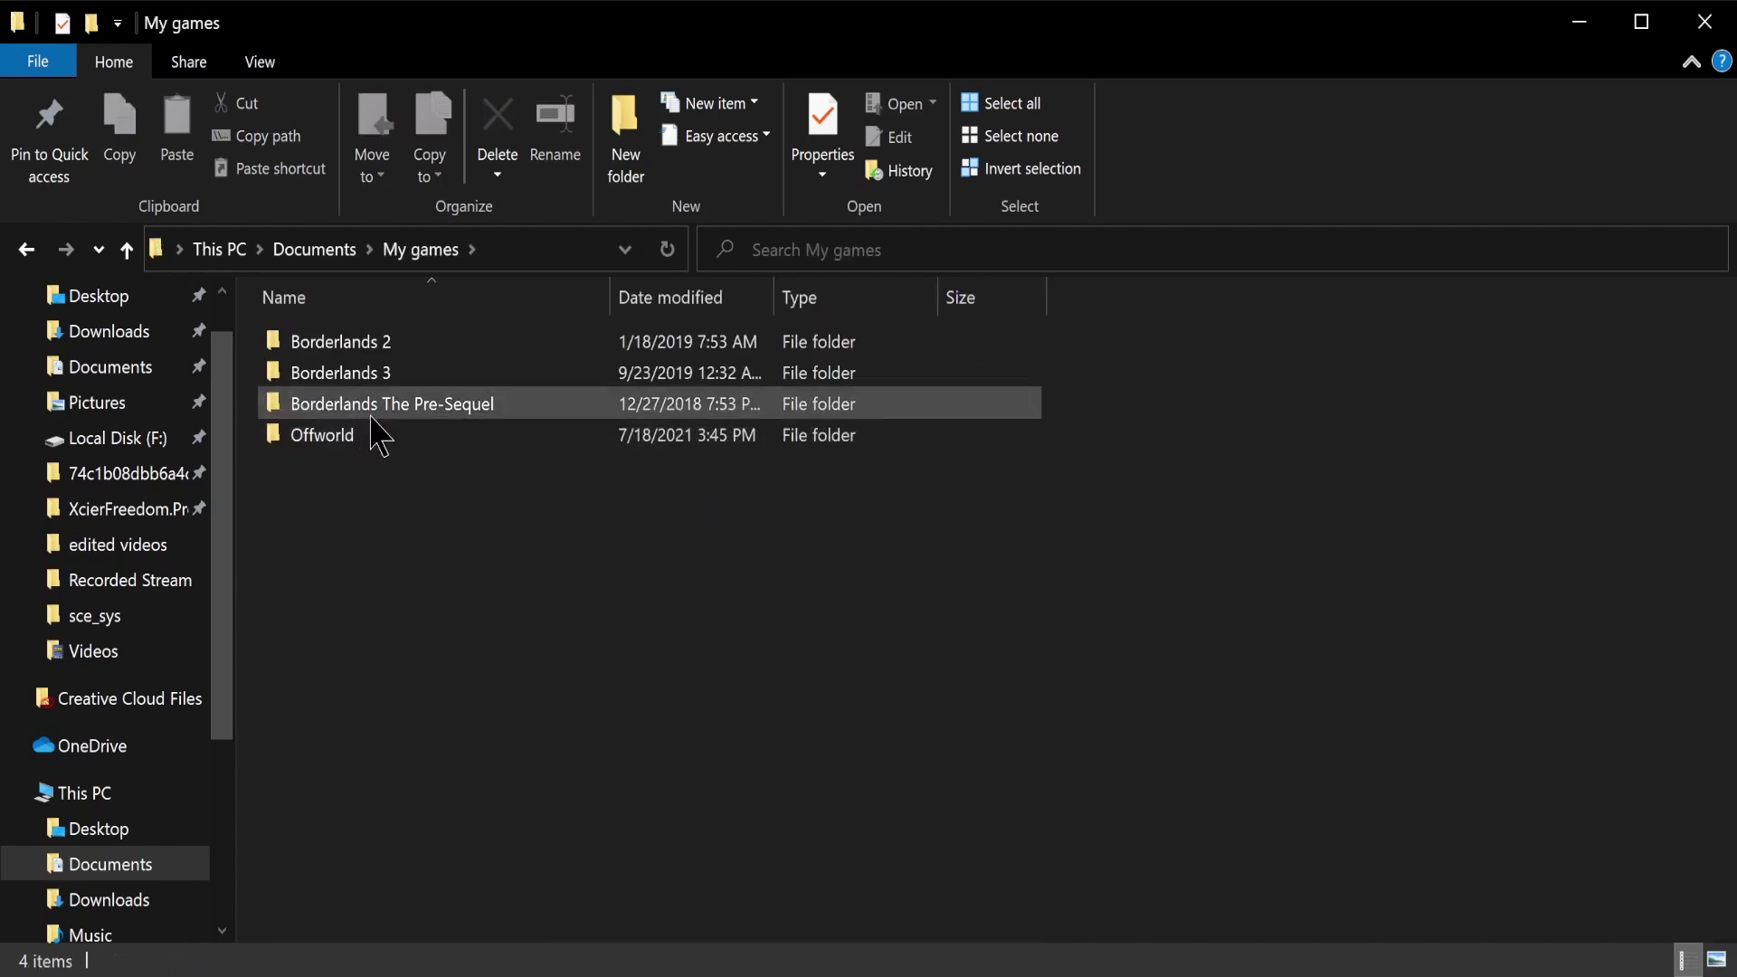
pyautogui.doubleClick(376, 373)
pyautogui.doubleClick(375, 378)
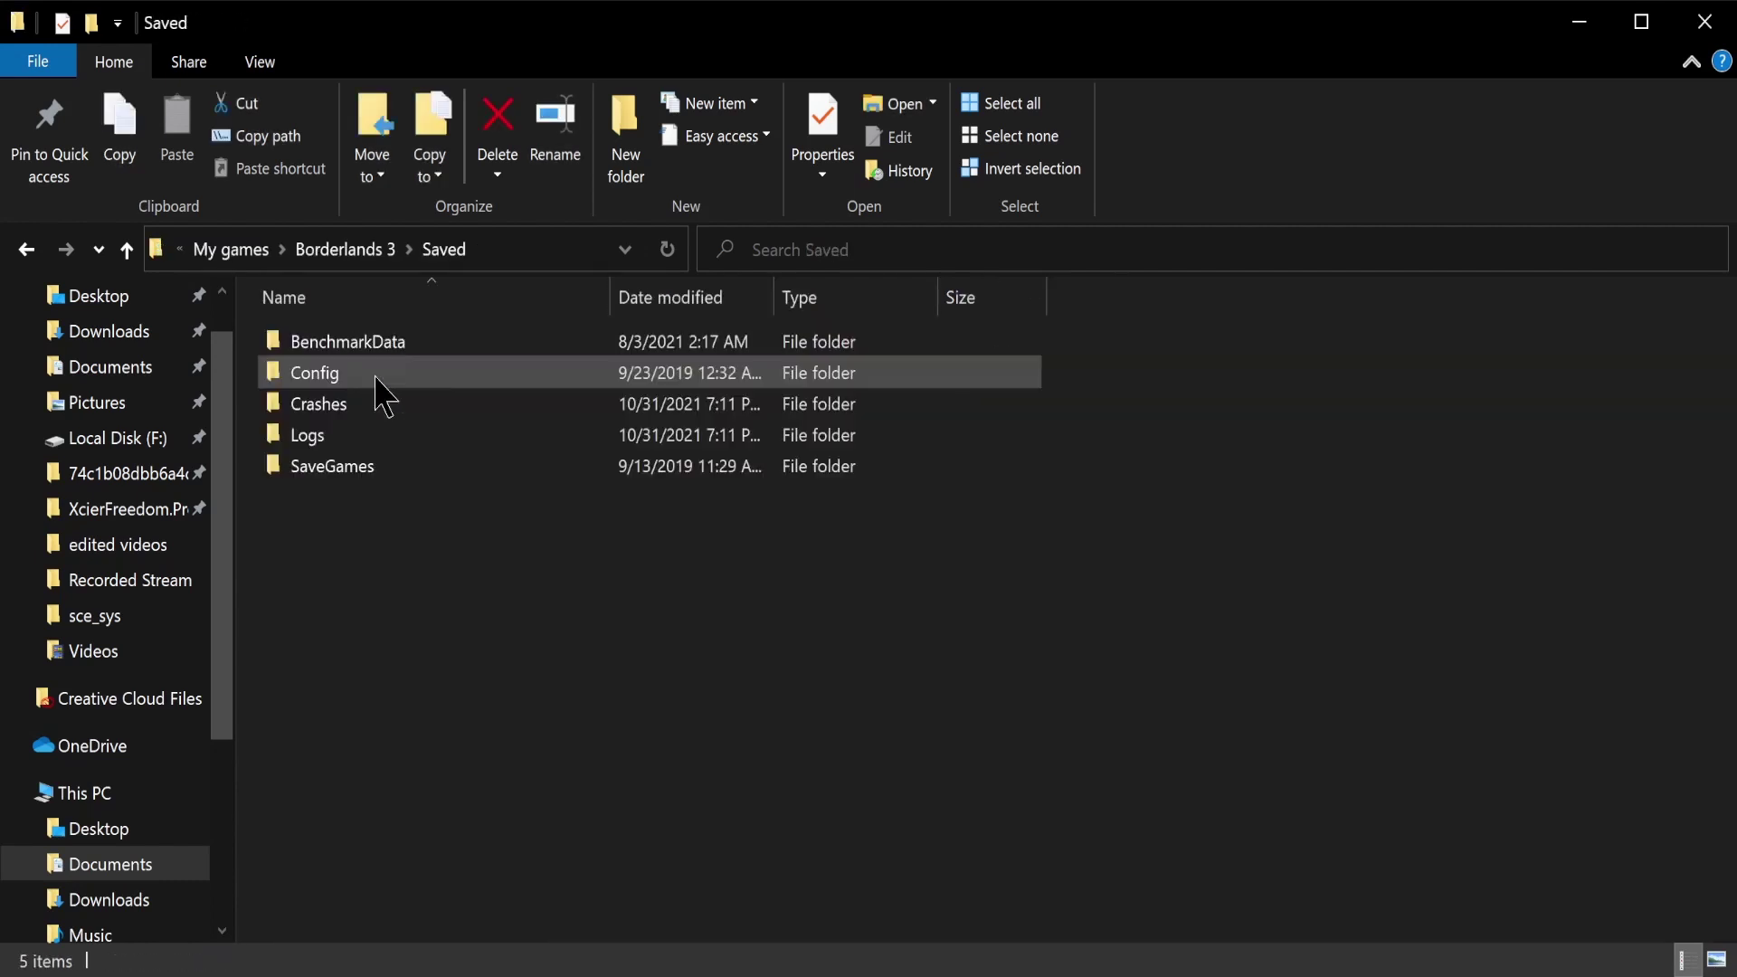
pyautogui.doubleClick(380, 467)
pyautogui.click(379, 349)
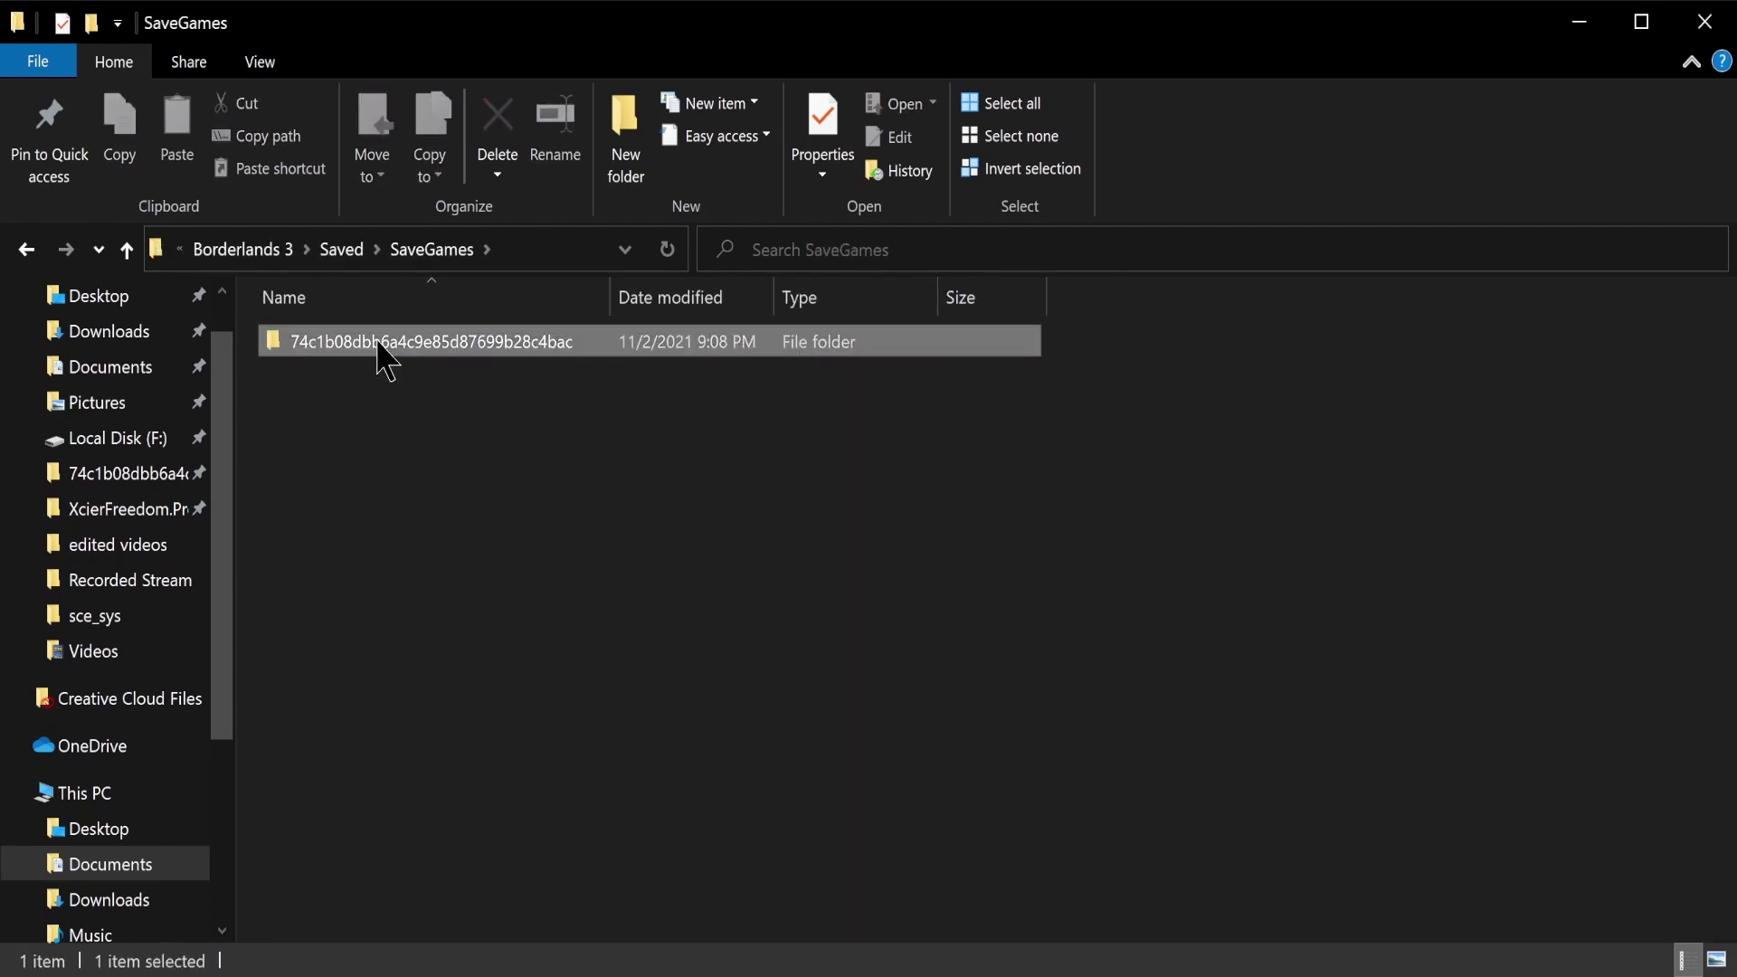
pyautogui.doubleClick(385, 360)
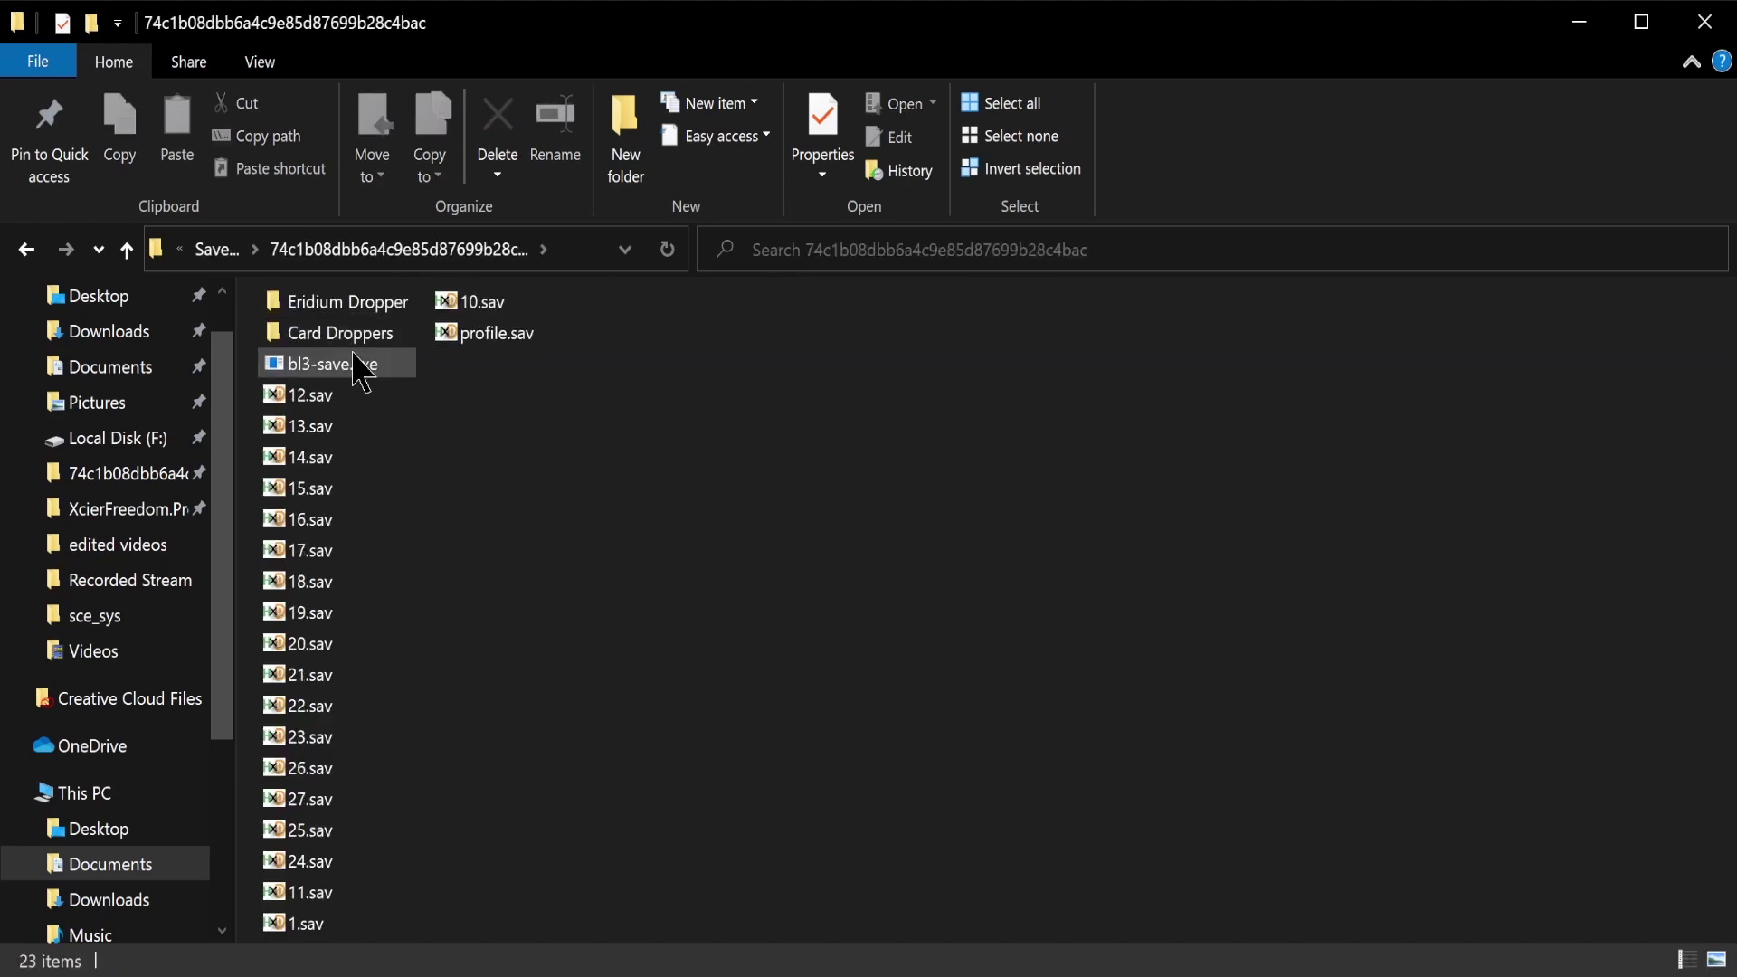
pyautogui.doubleClick(387, 366)
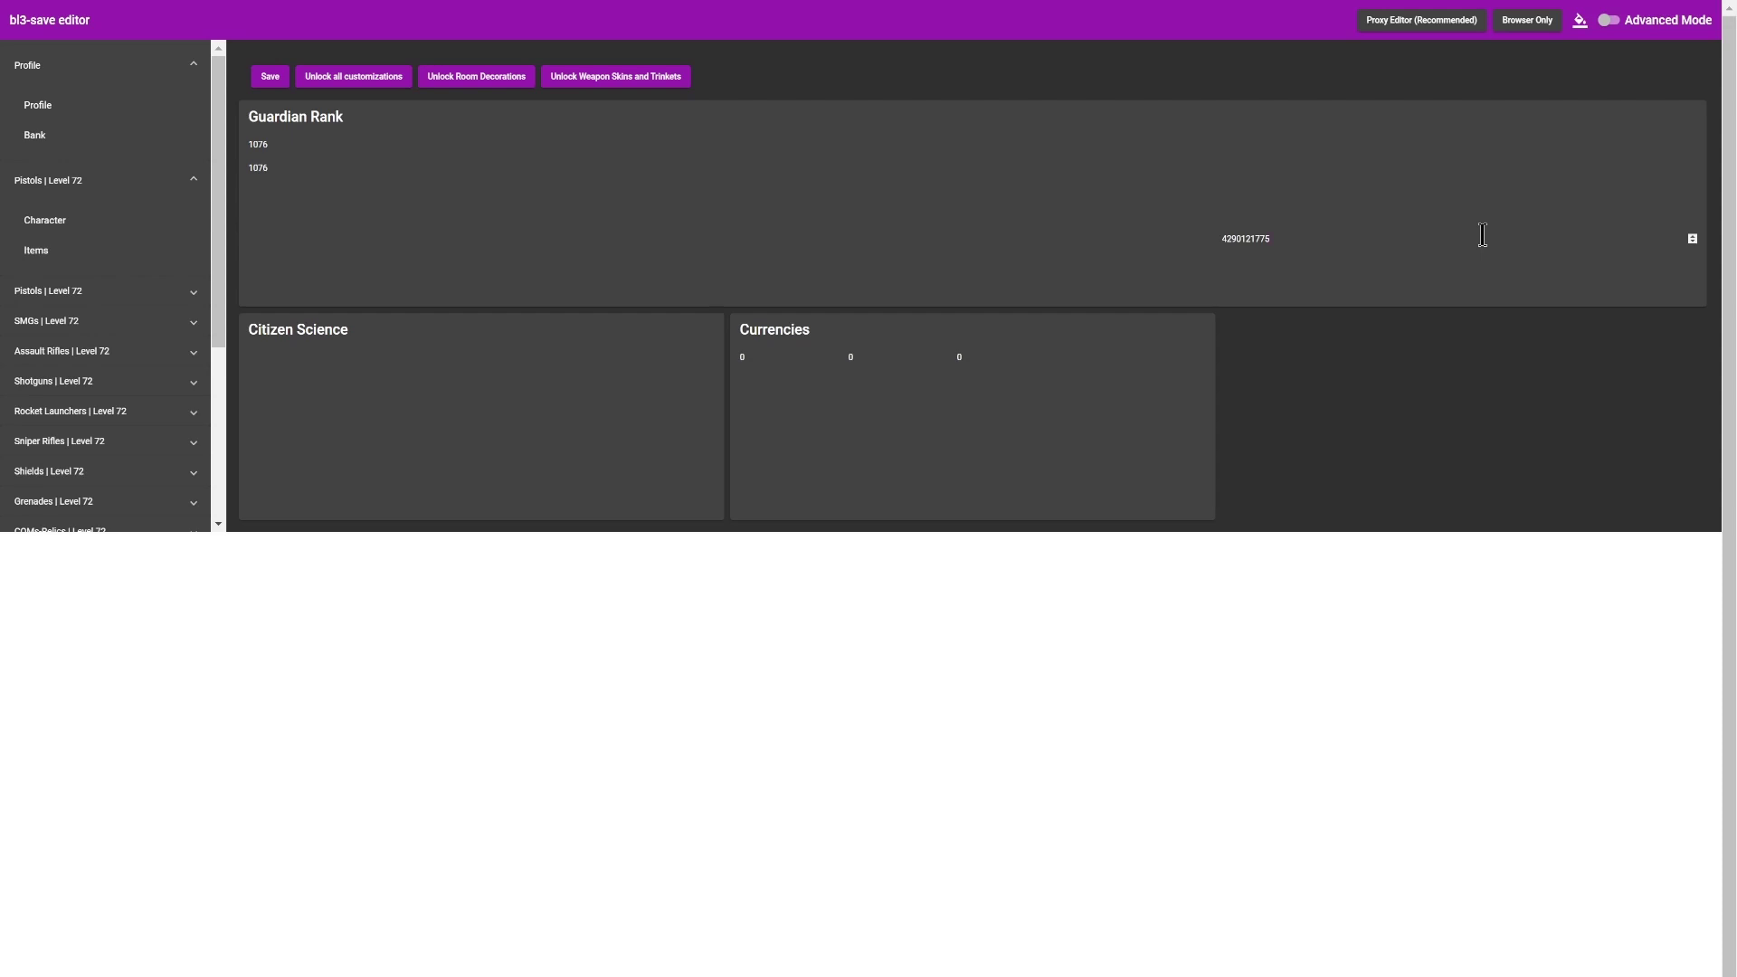
# Open the Pistols save's character page and examine the class, mayhem level and mayhem seed fields.
pyautogui.click(73, 220)
pyautogui.click(73, 136)
pyautogui.click(70, 219)
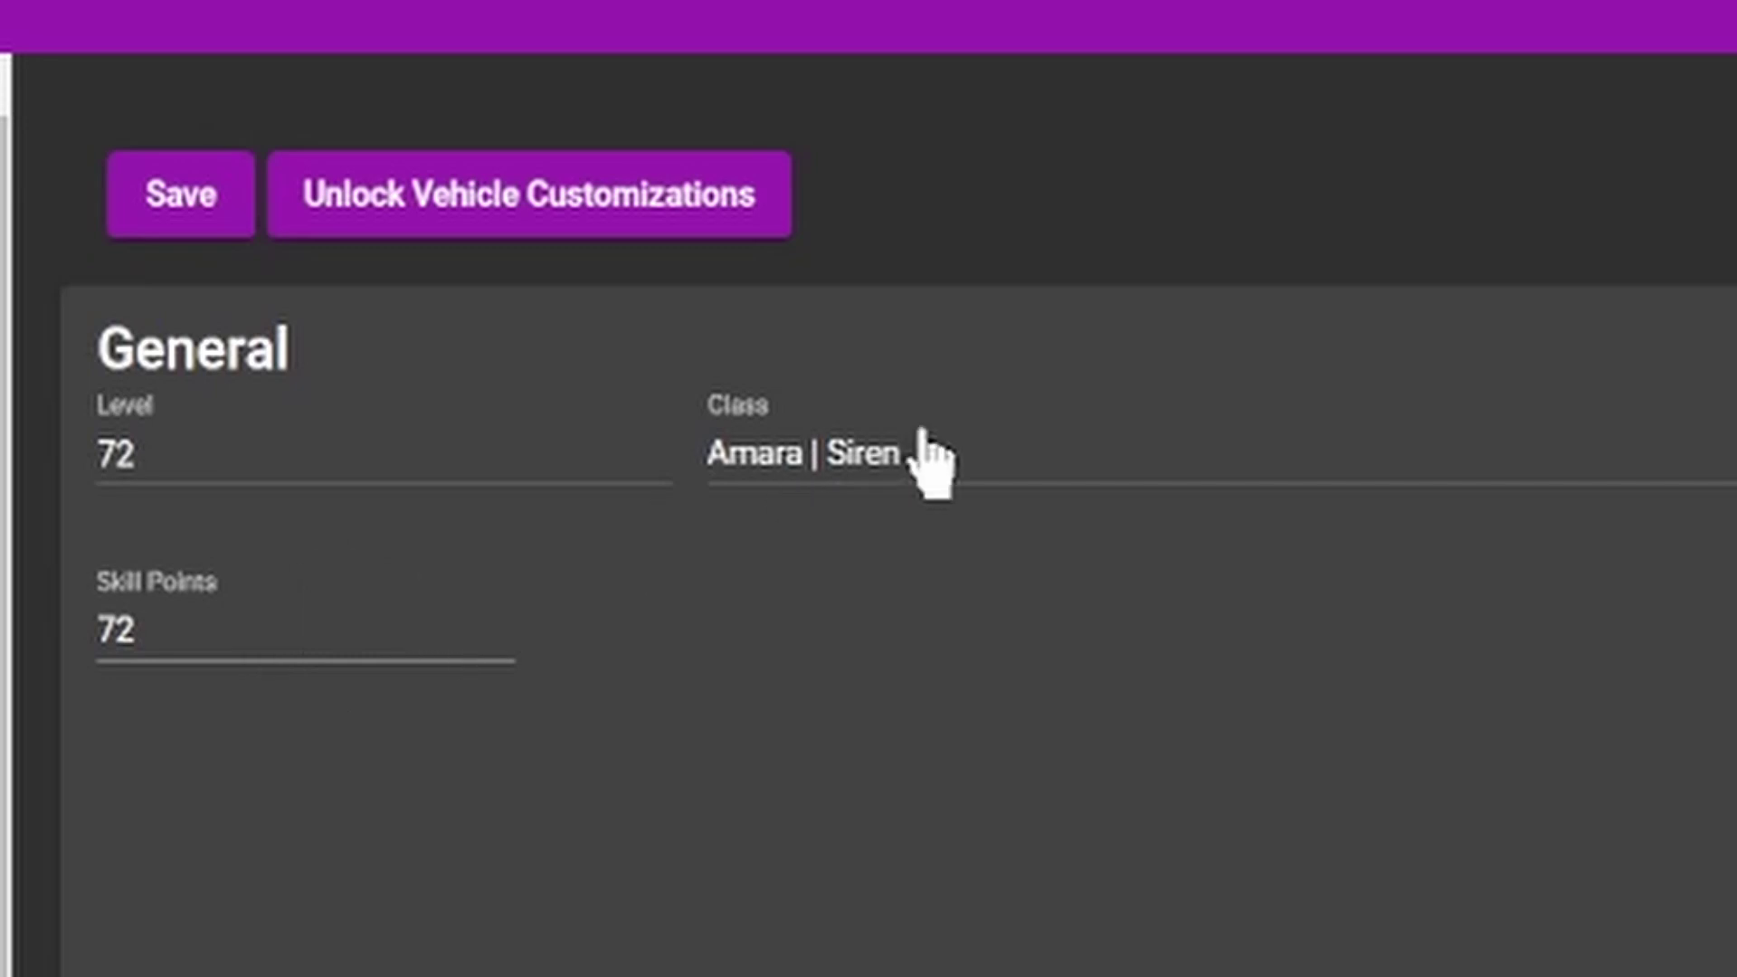
pyautogui.click(1038, 454)
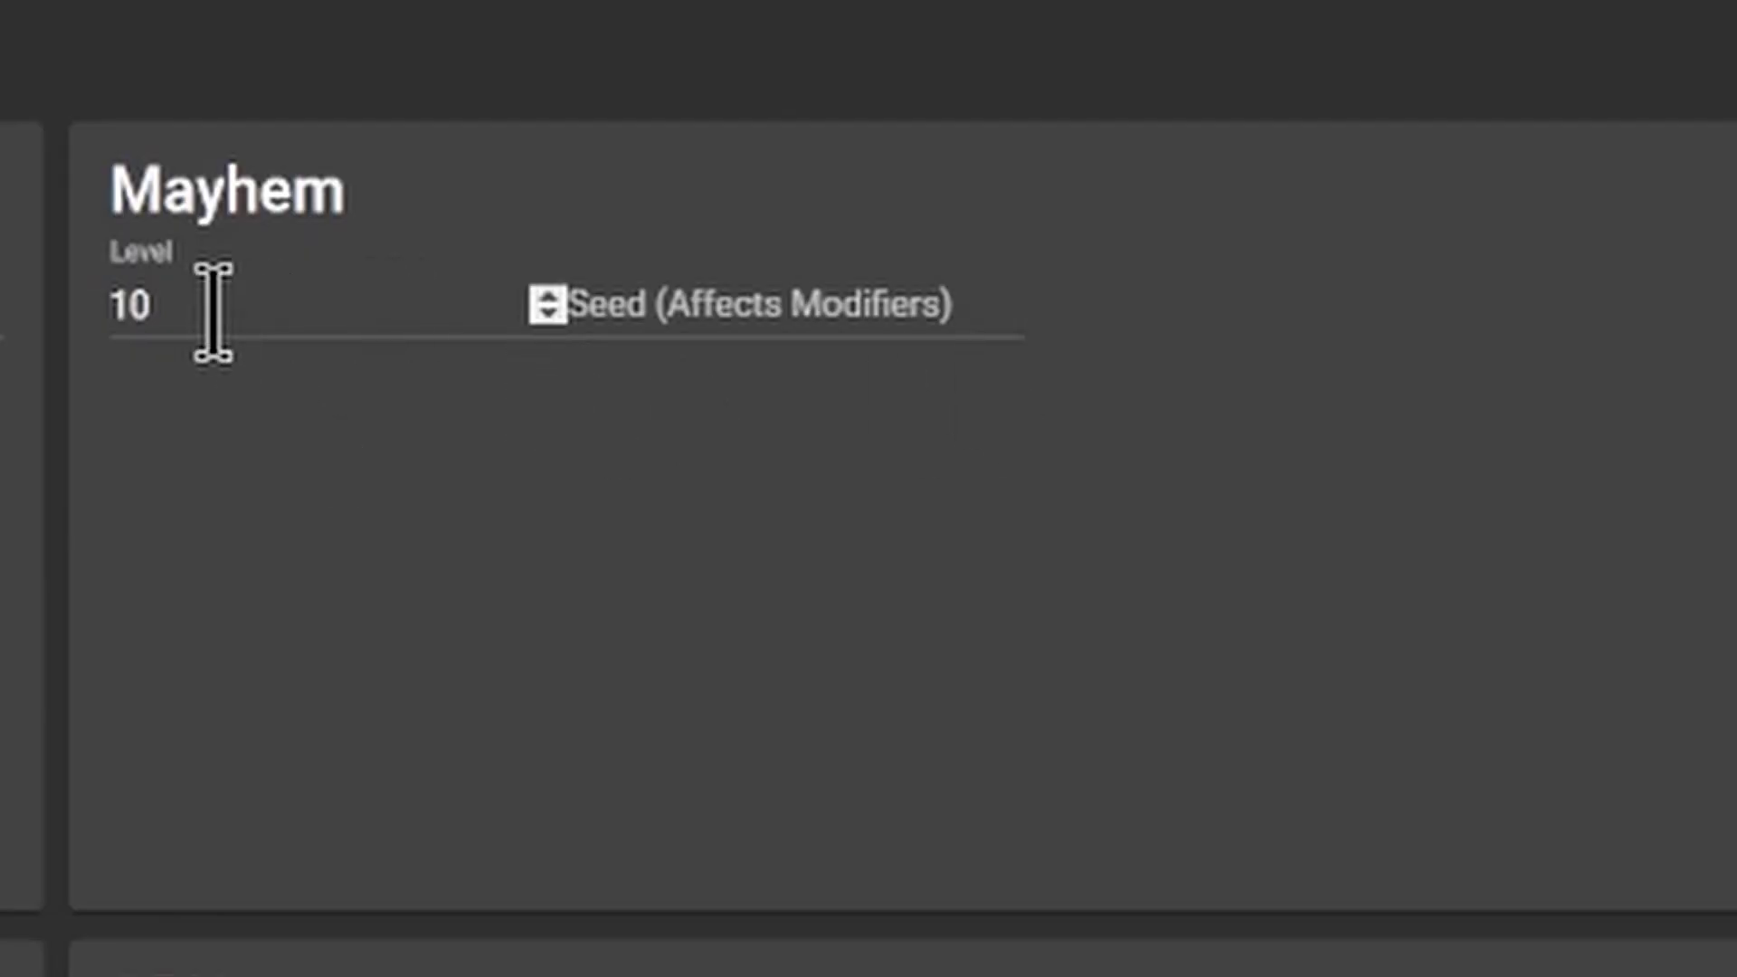
pyautogui.moveTo(214, 312); pyautogui.dragTo(468, 308)
pyautogui.click(760, 302)
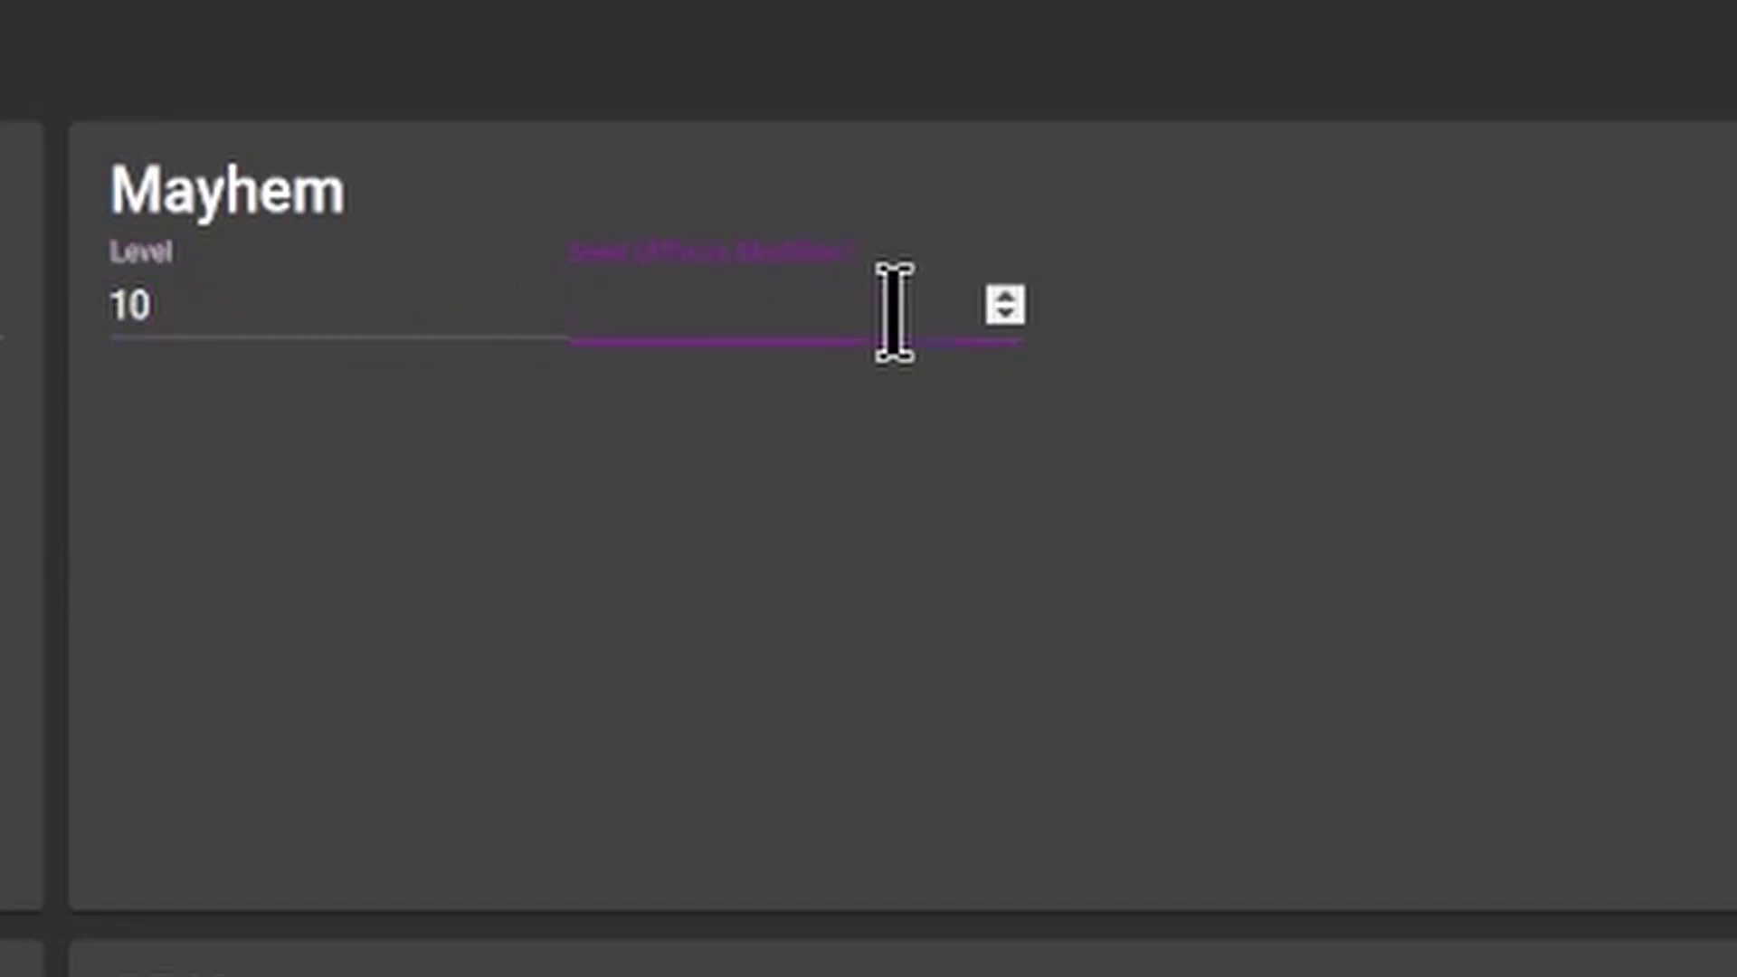
pyautogui.click(679, 561)
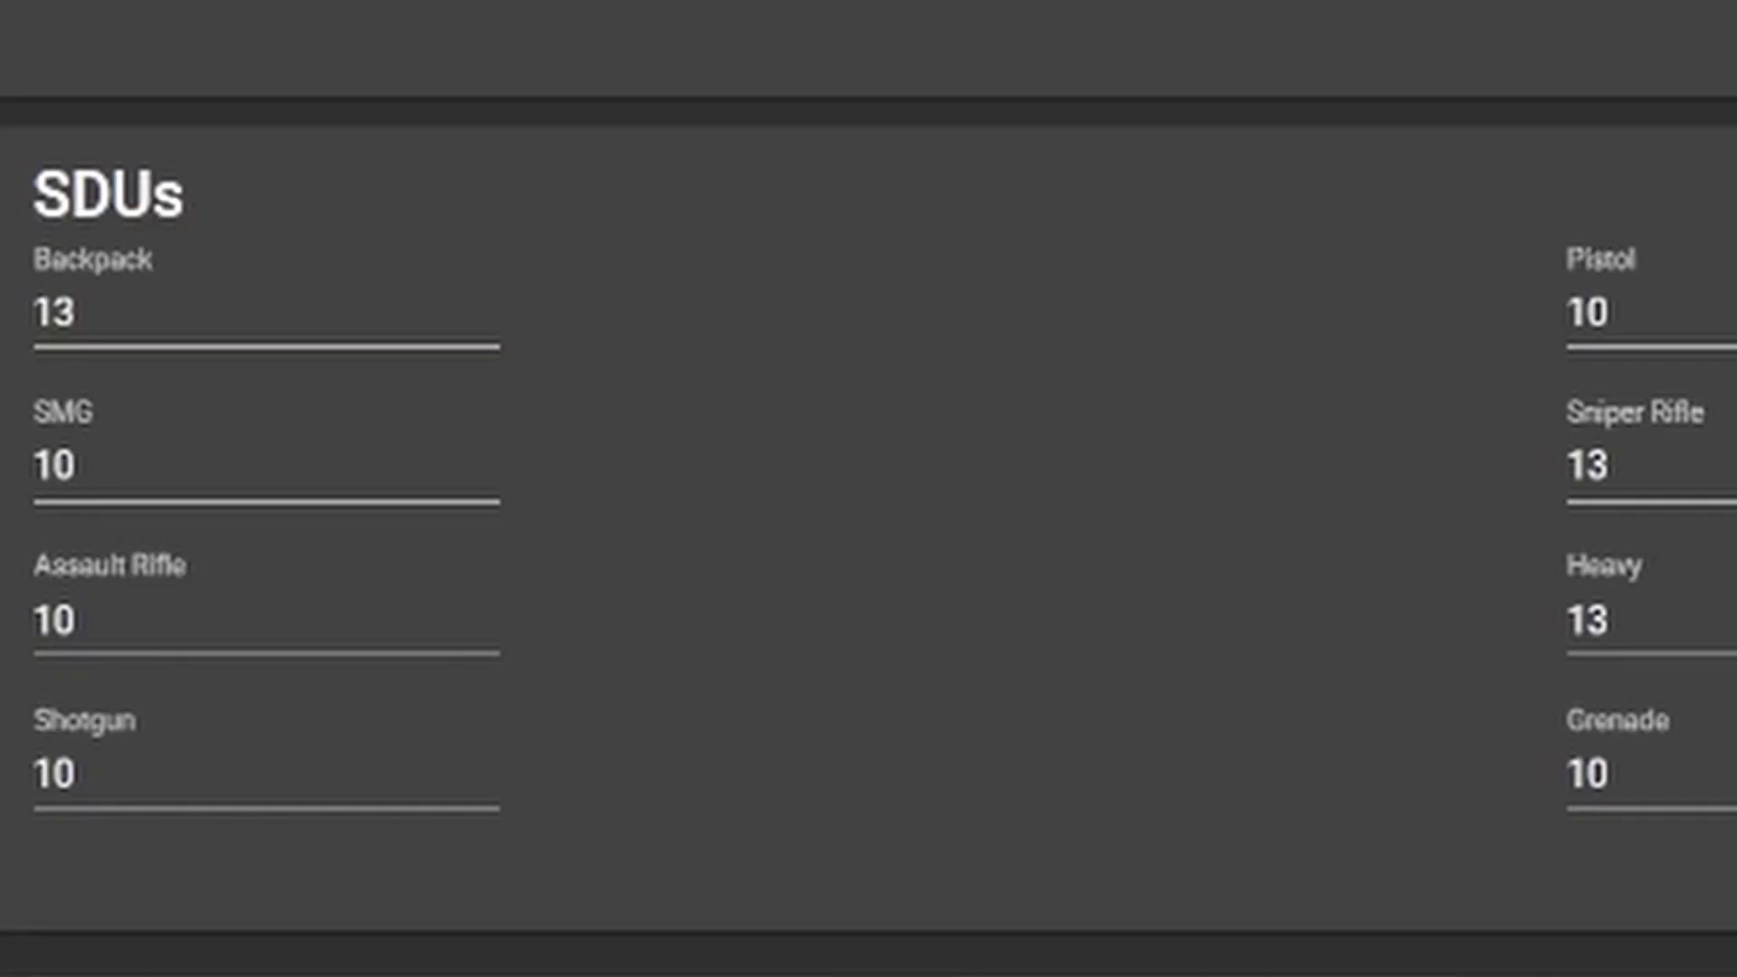
# Try a Backpack SDU value of 46 and set it back to 13.
pyautogui.doubleClick(90, 312)
pyautogui.write('46')
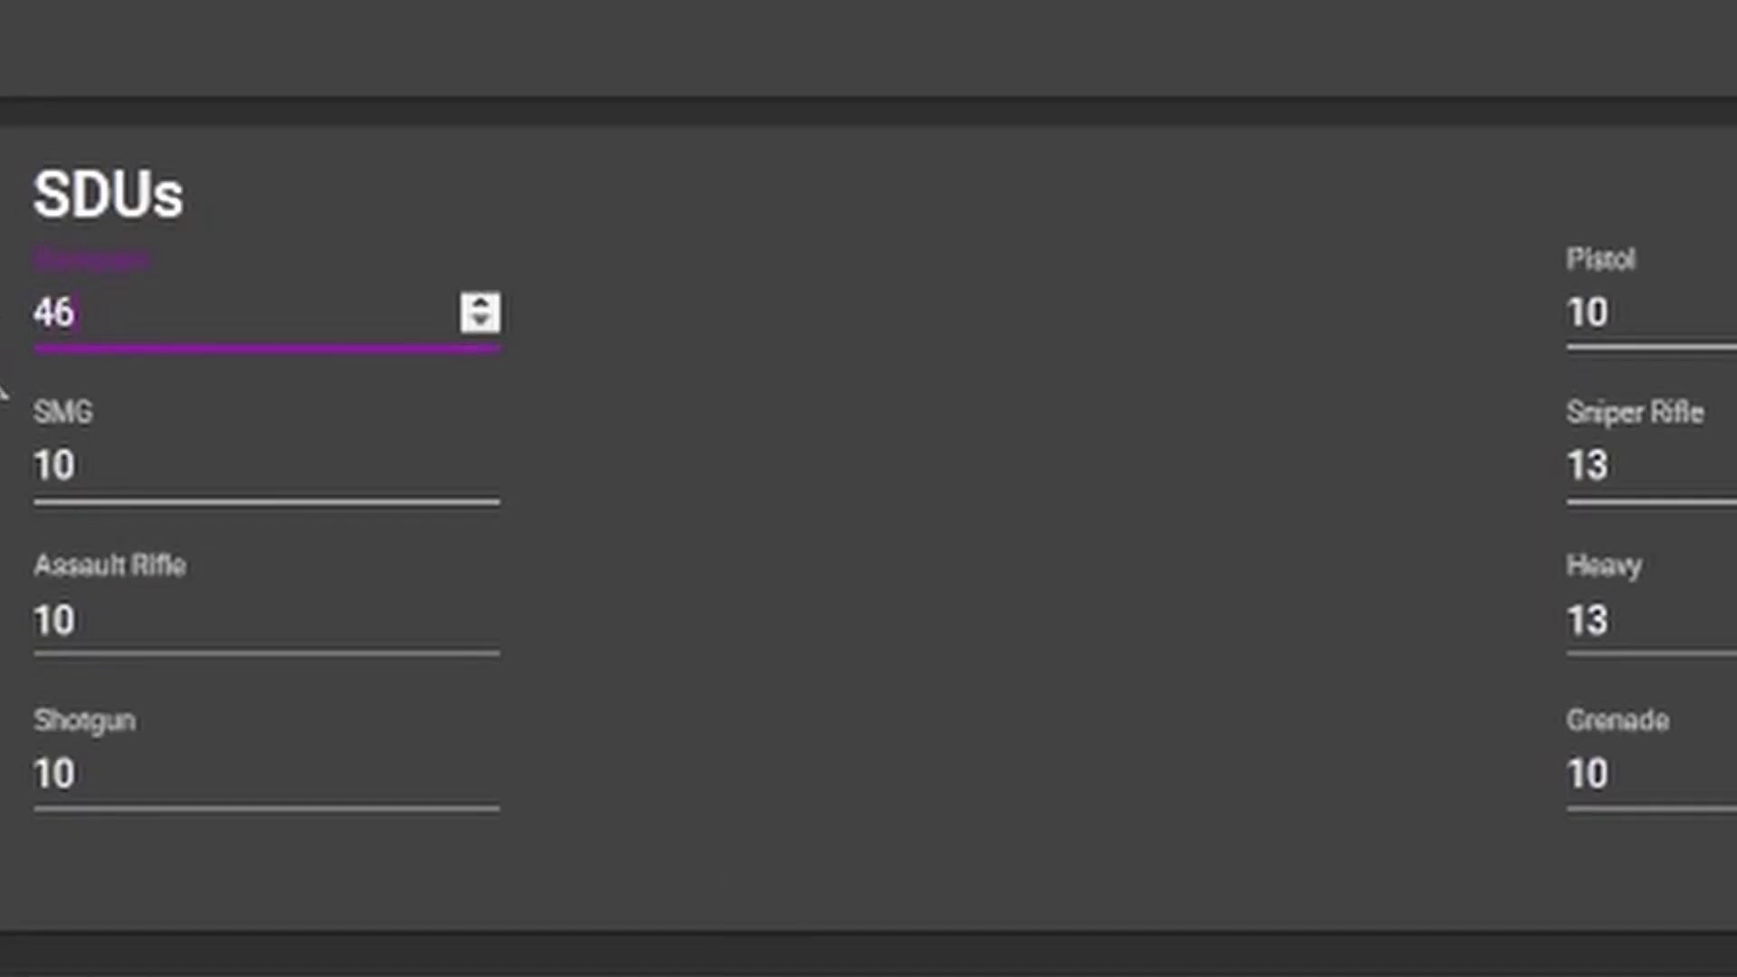
pyautogui.click(4, 392)
pyautogui.click(135, 302)
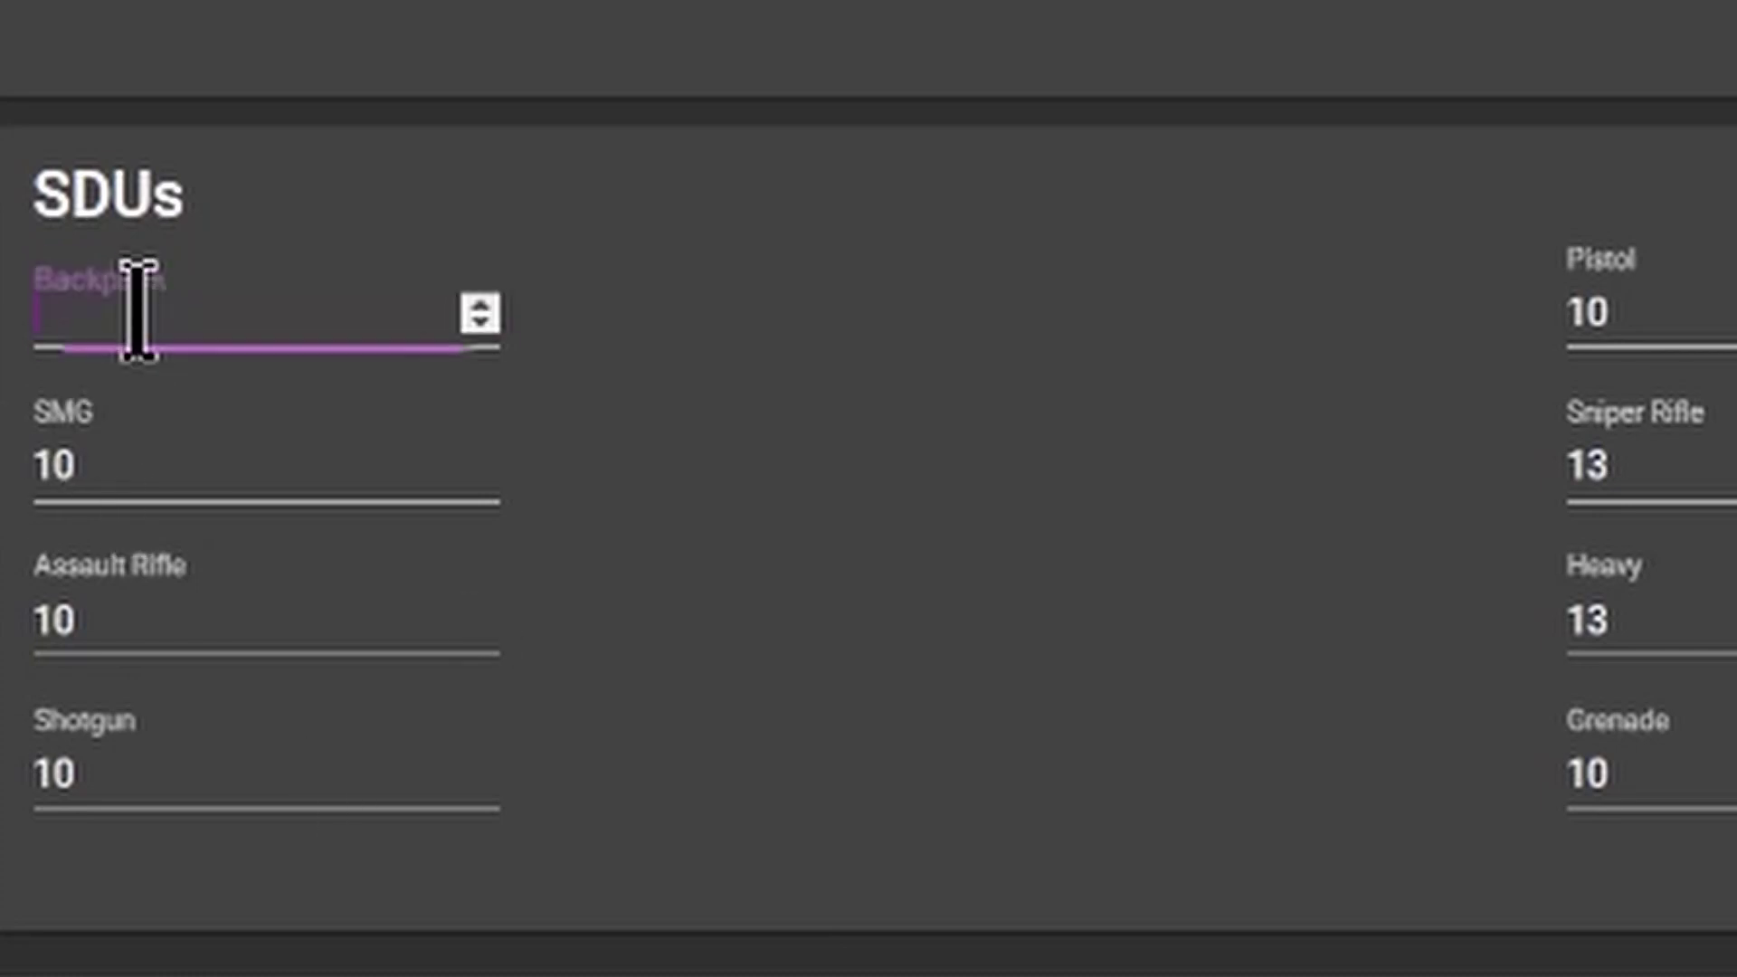
pyautogui.write('13')
pyautogui.click(40, 389)
pyautogui.write('9')
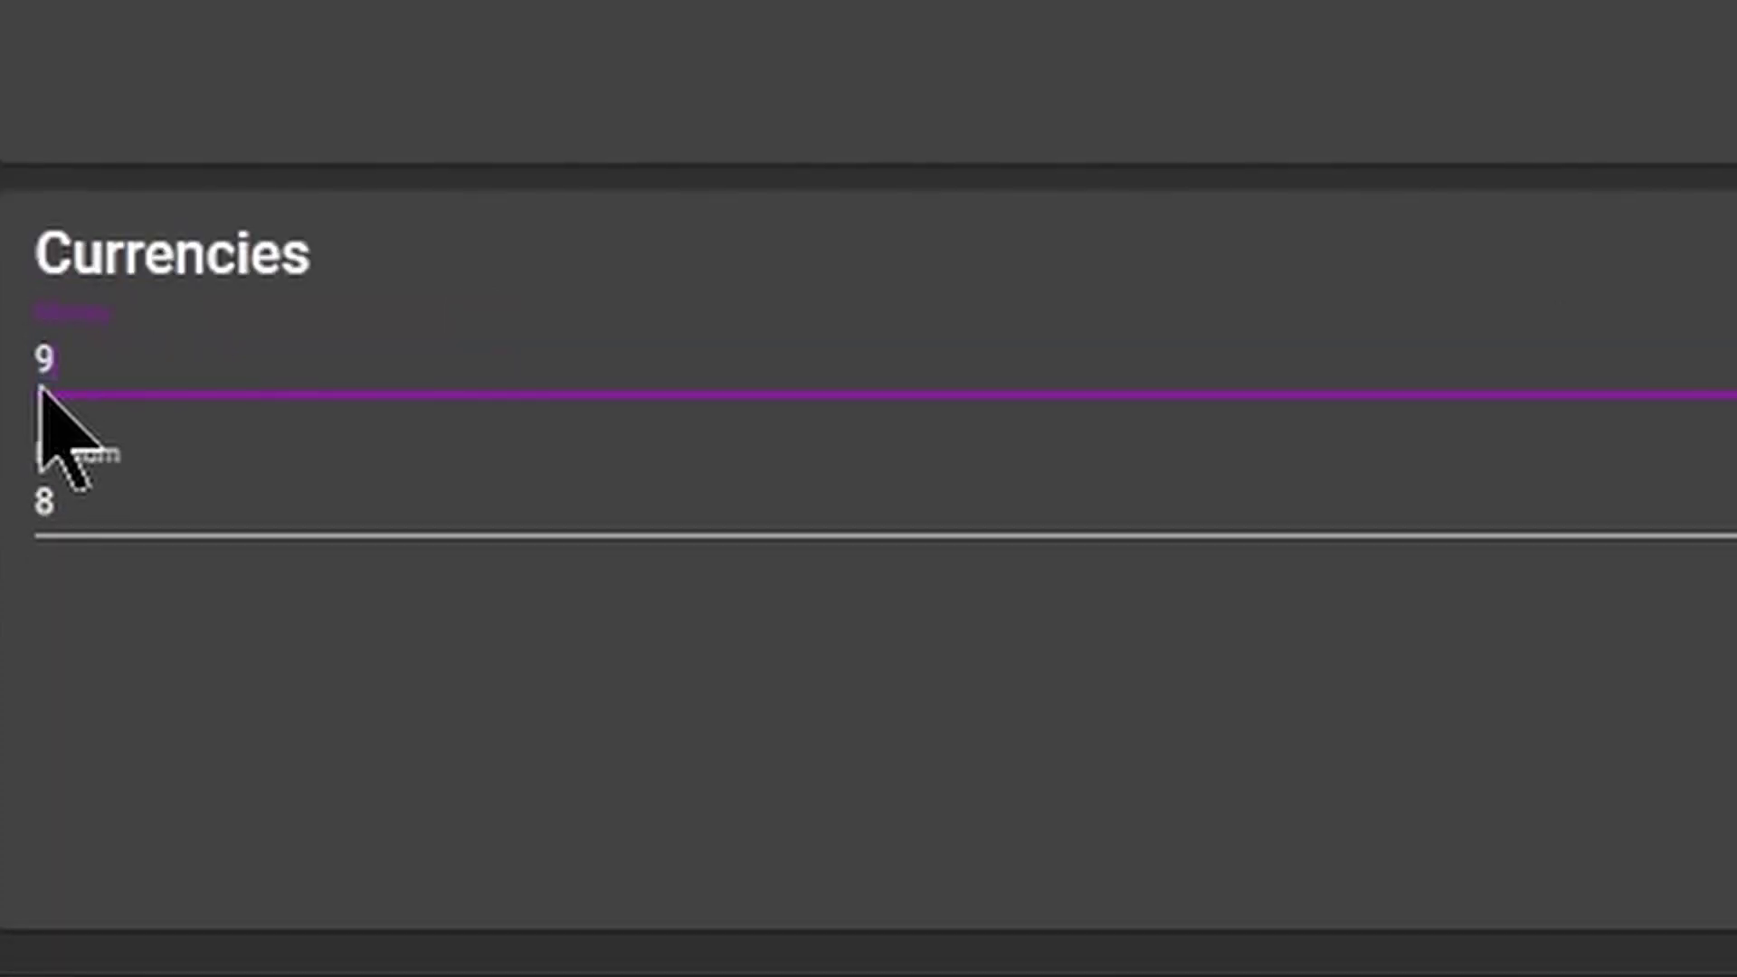
pyautogui.write('99999999999999')
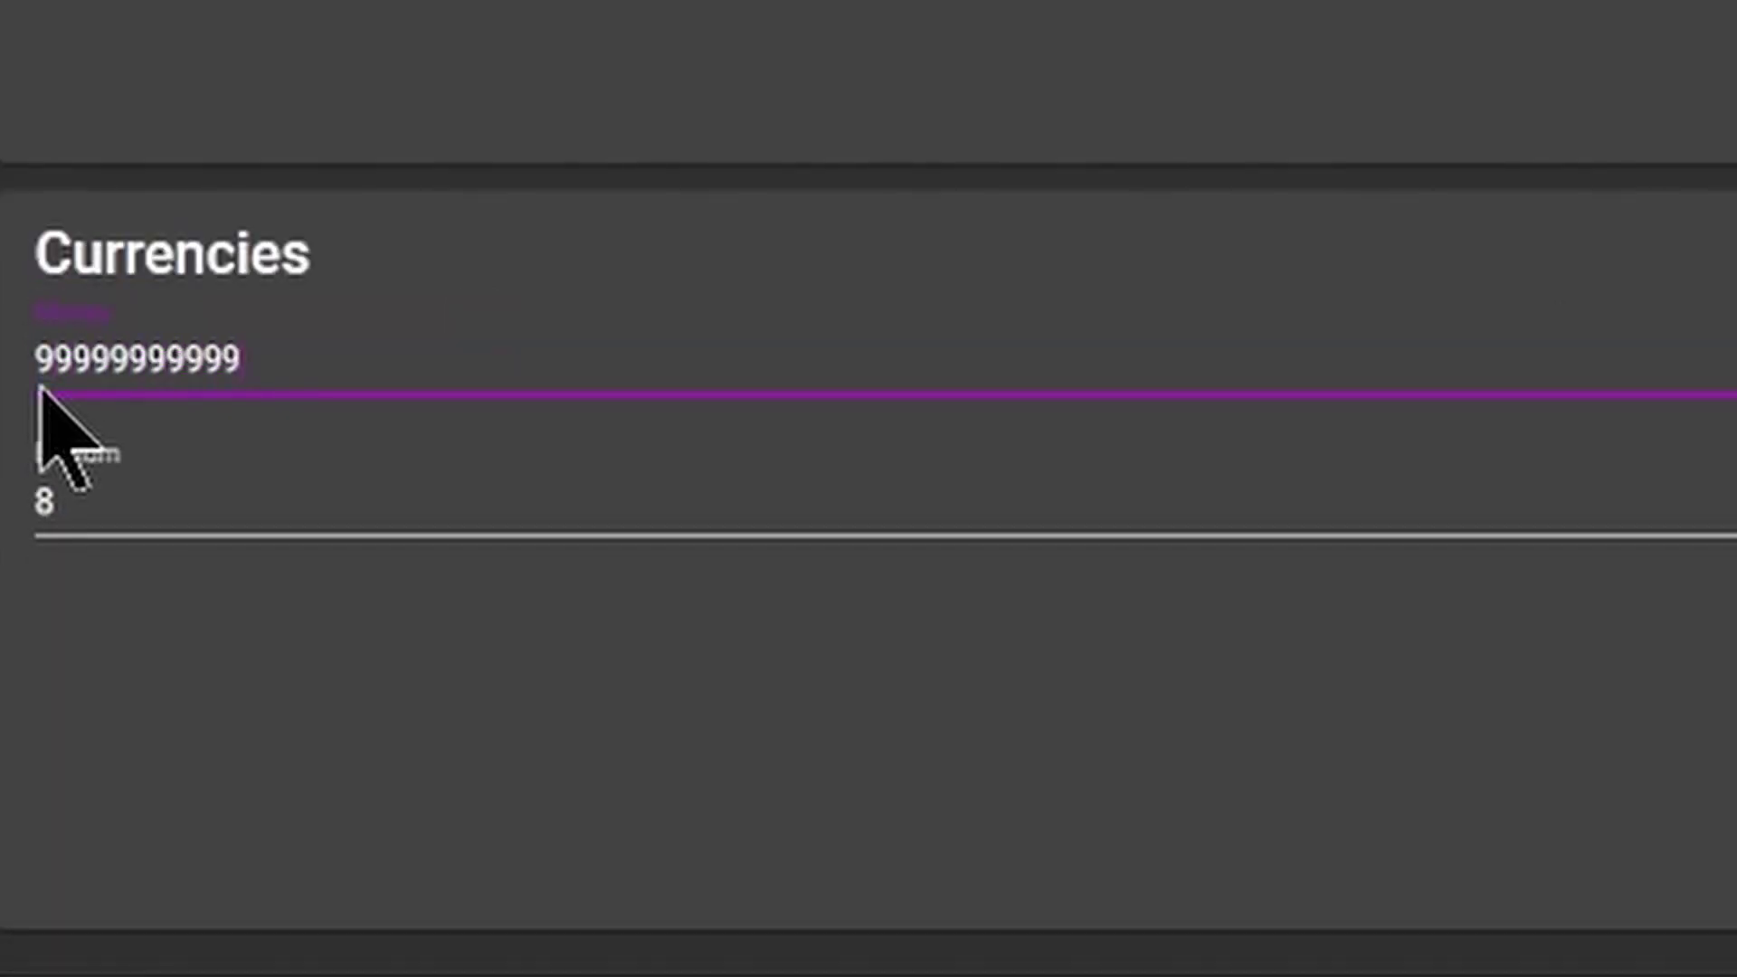
pyautogui.click(356, 922)
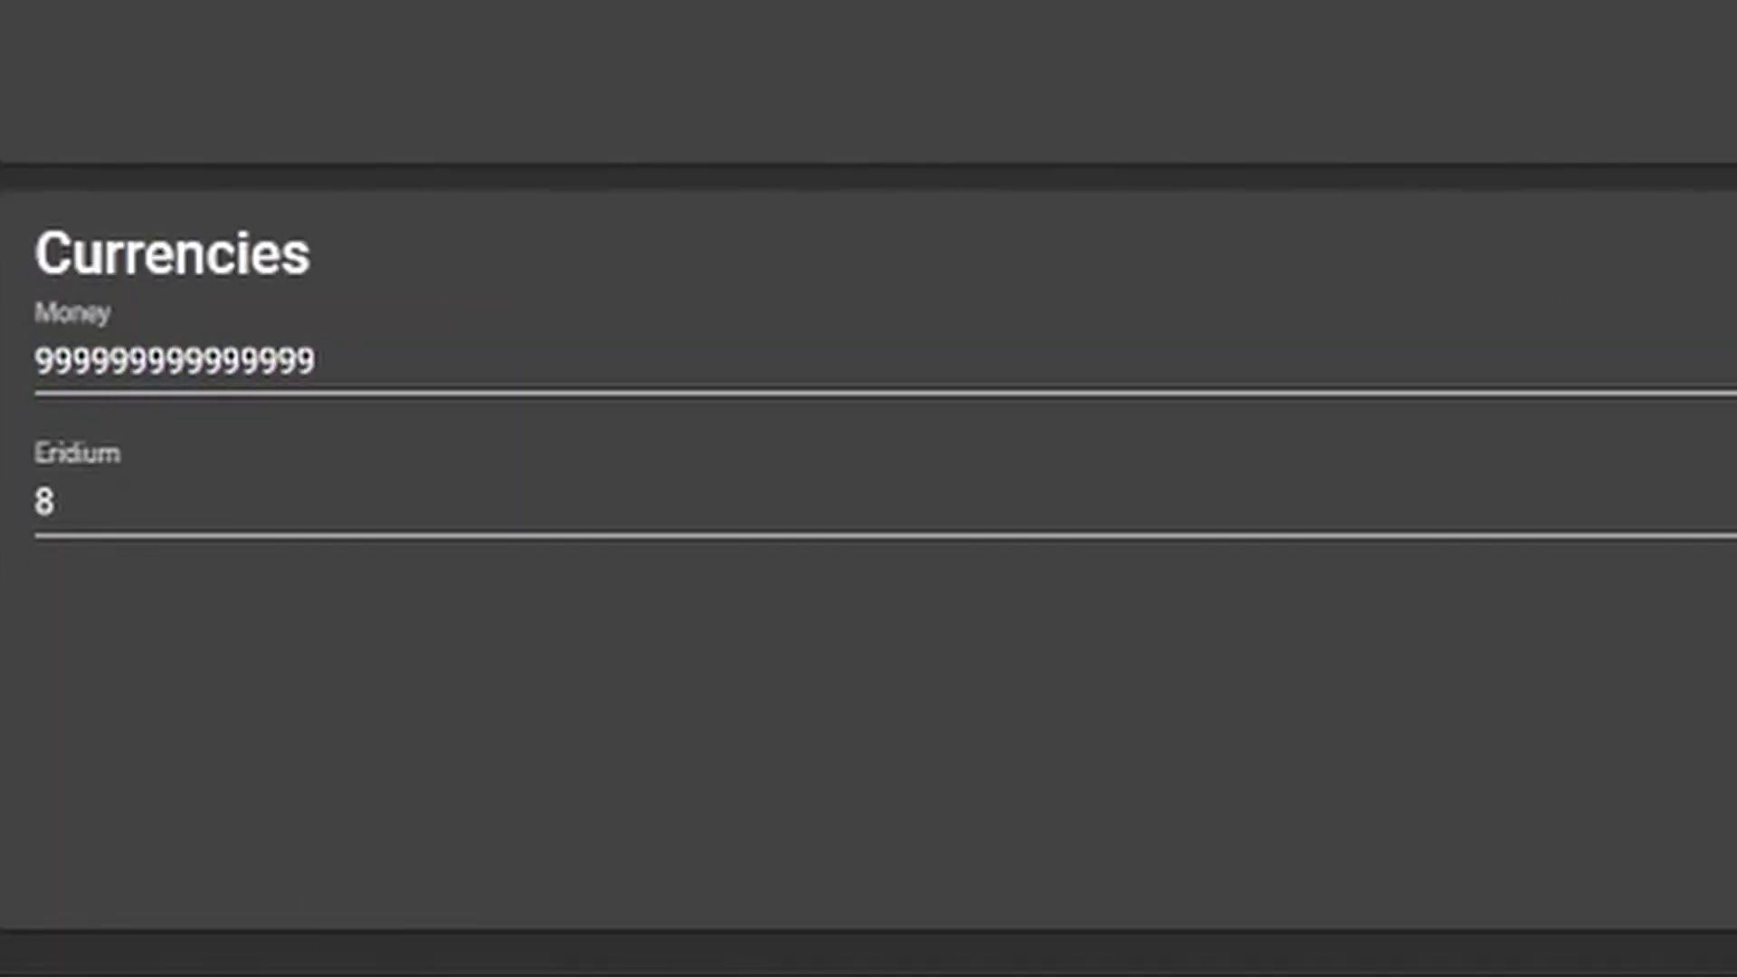
pyautogui.click(327, 387)
pyautogui.moveTo(327, 387); pyautogui.dragTo(70, 380)
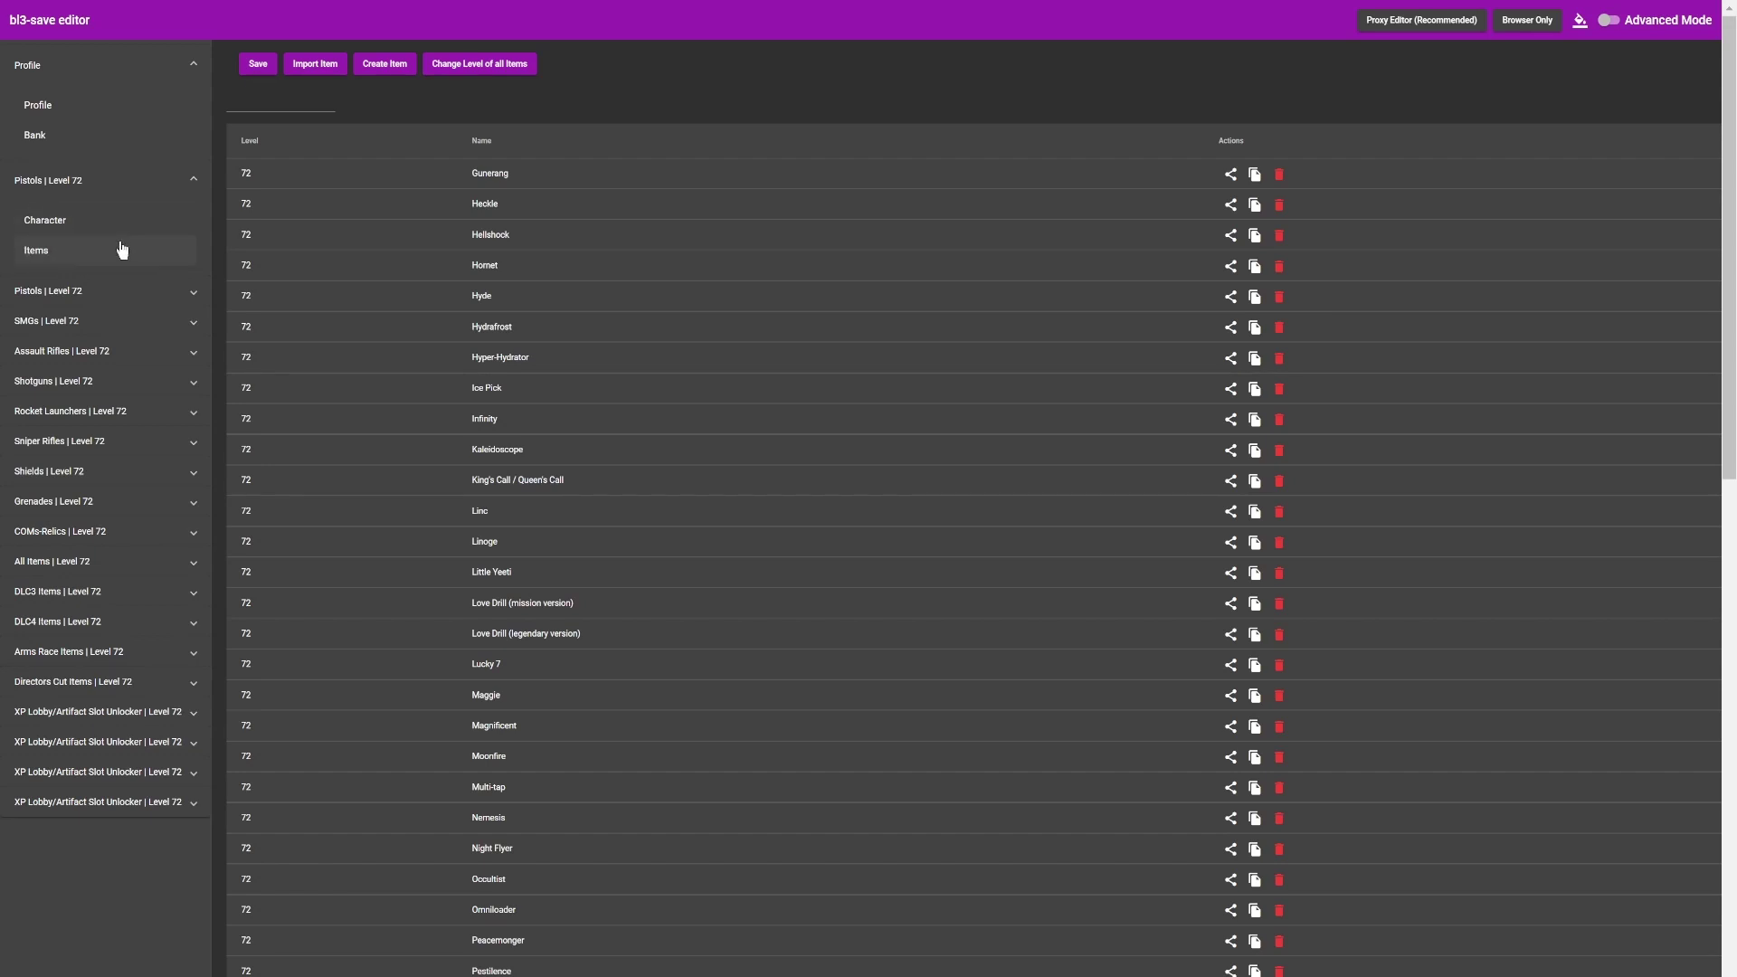
# View the item import dialog and its text field, and close it without importing an item.
pyautogui.click(315, 65)
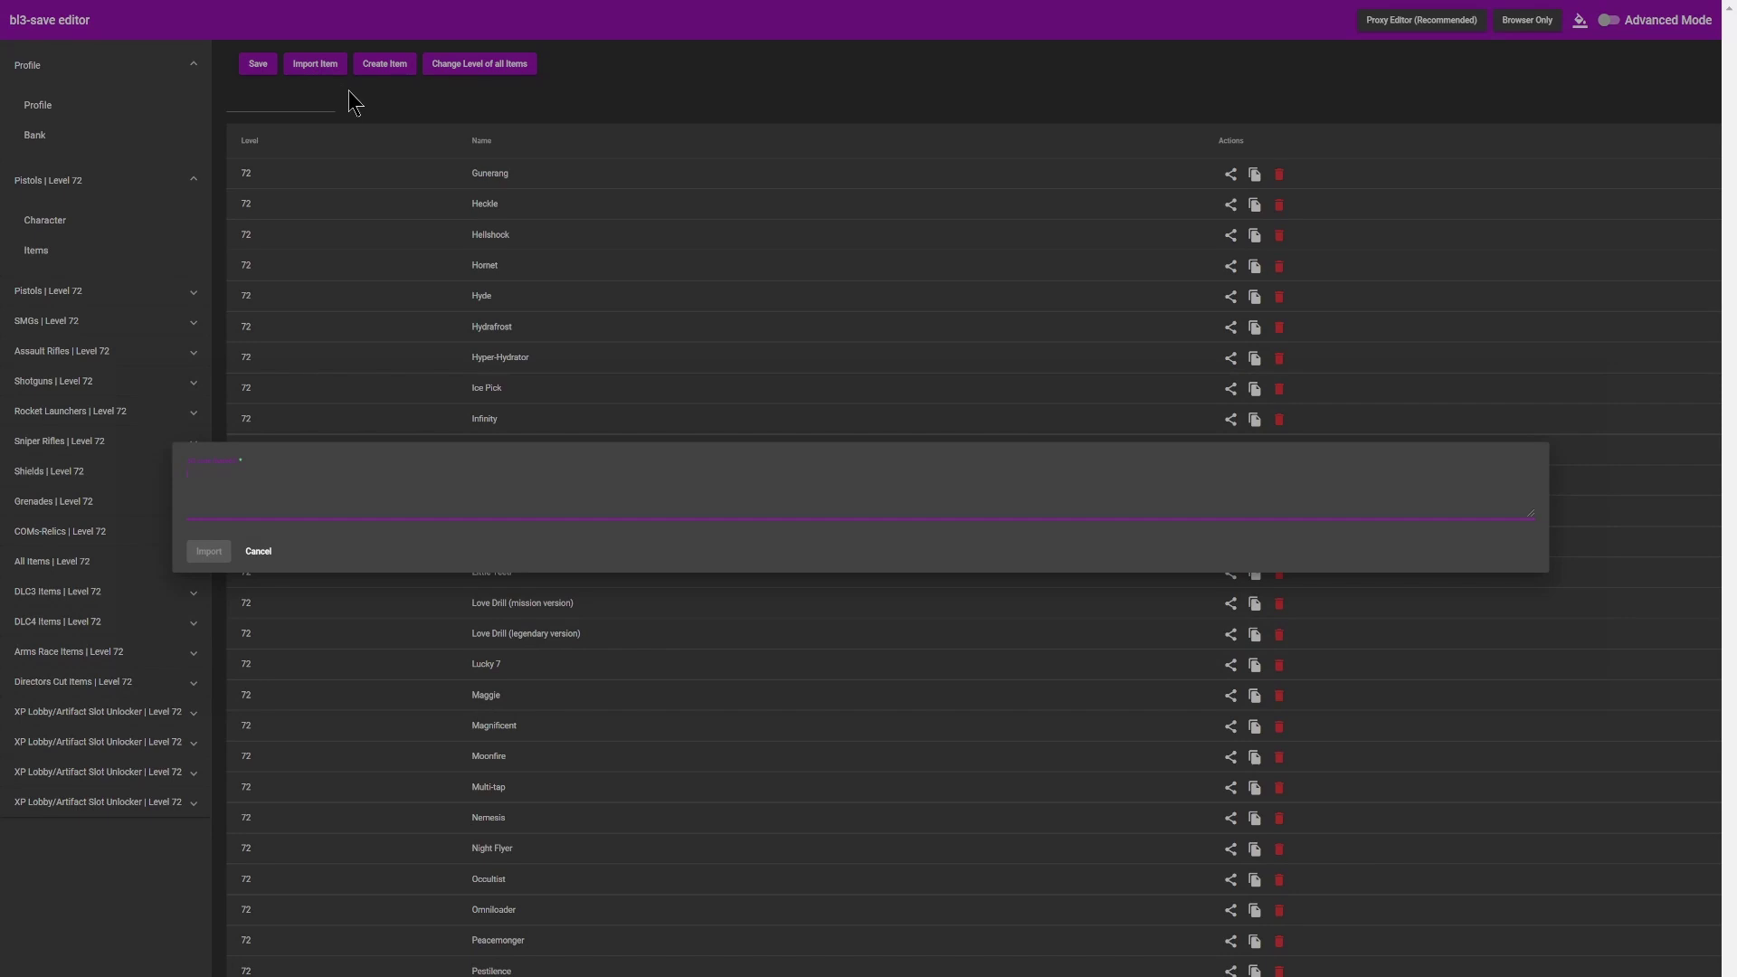
pyautogui.click(236, 459)
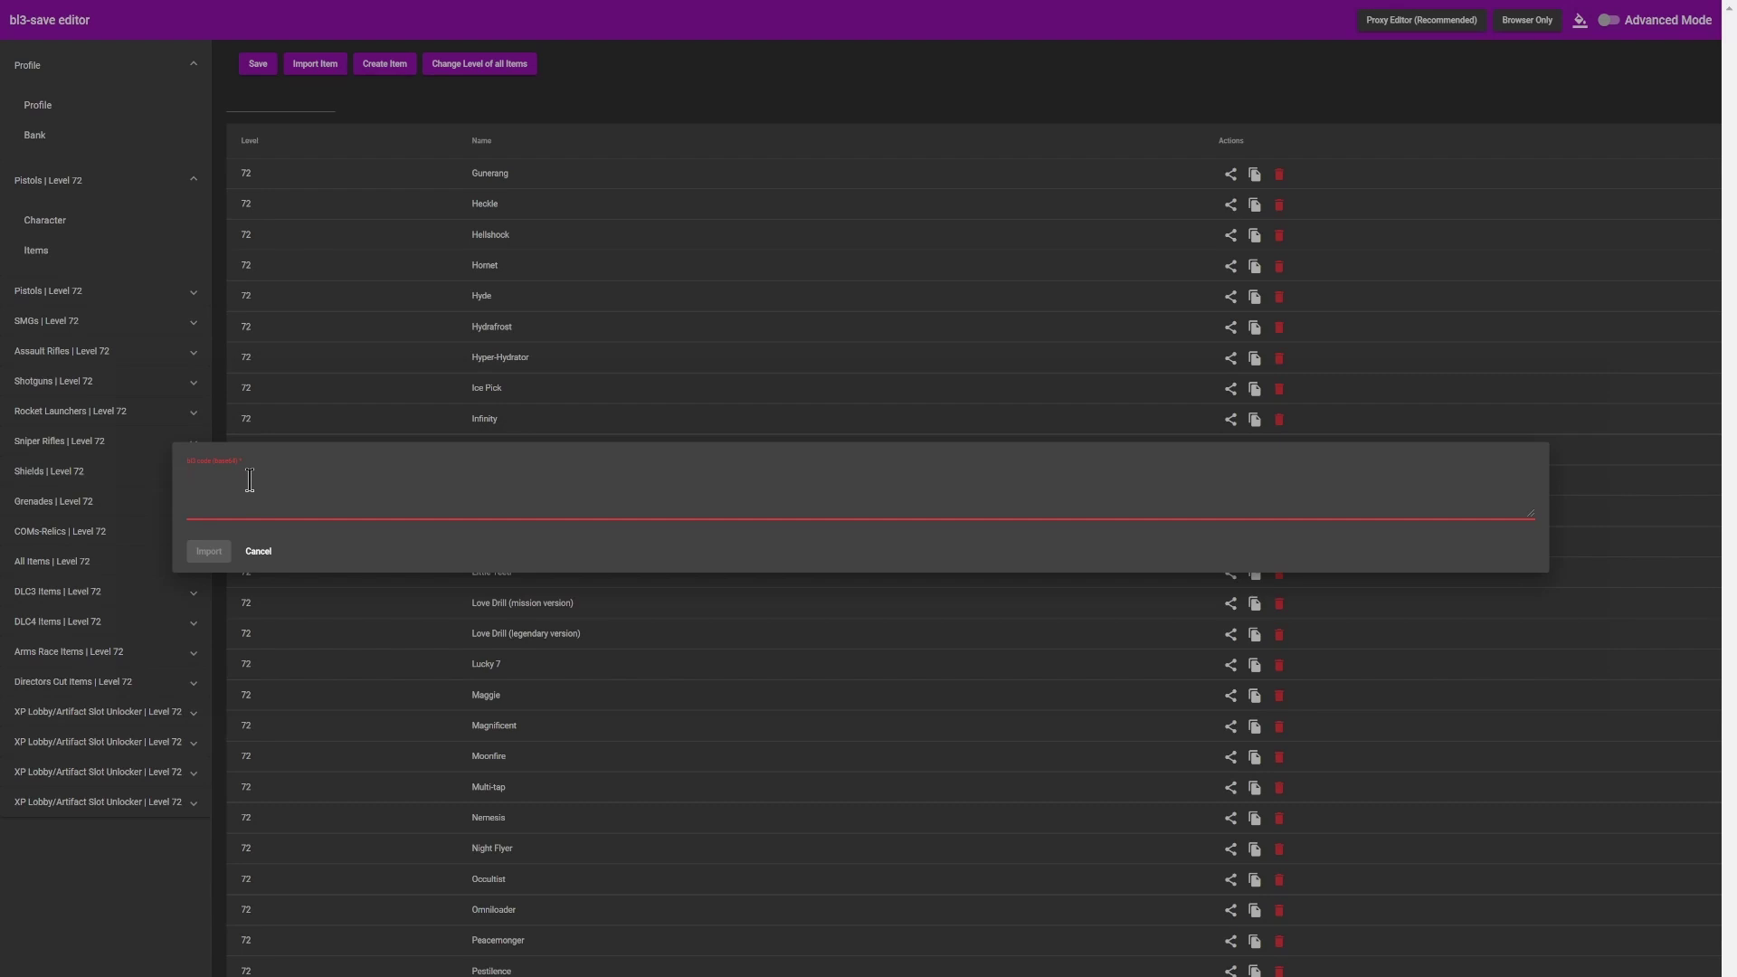
pyautogui.click(389, 73)
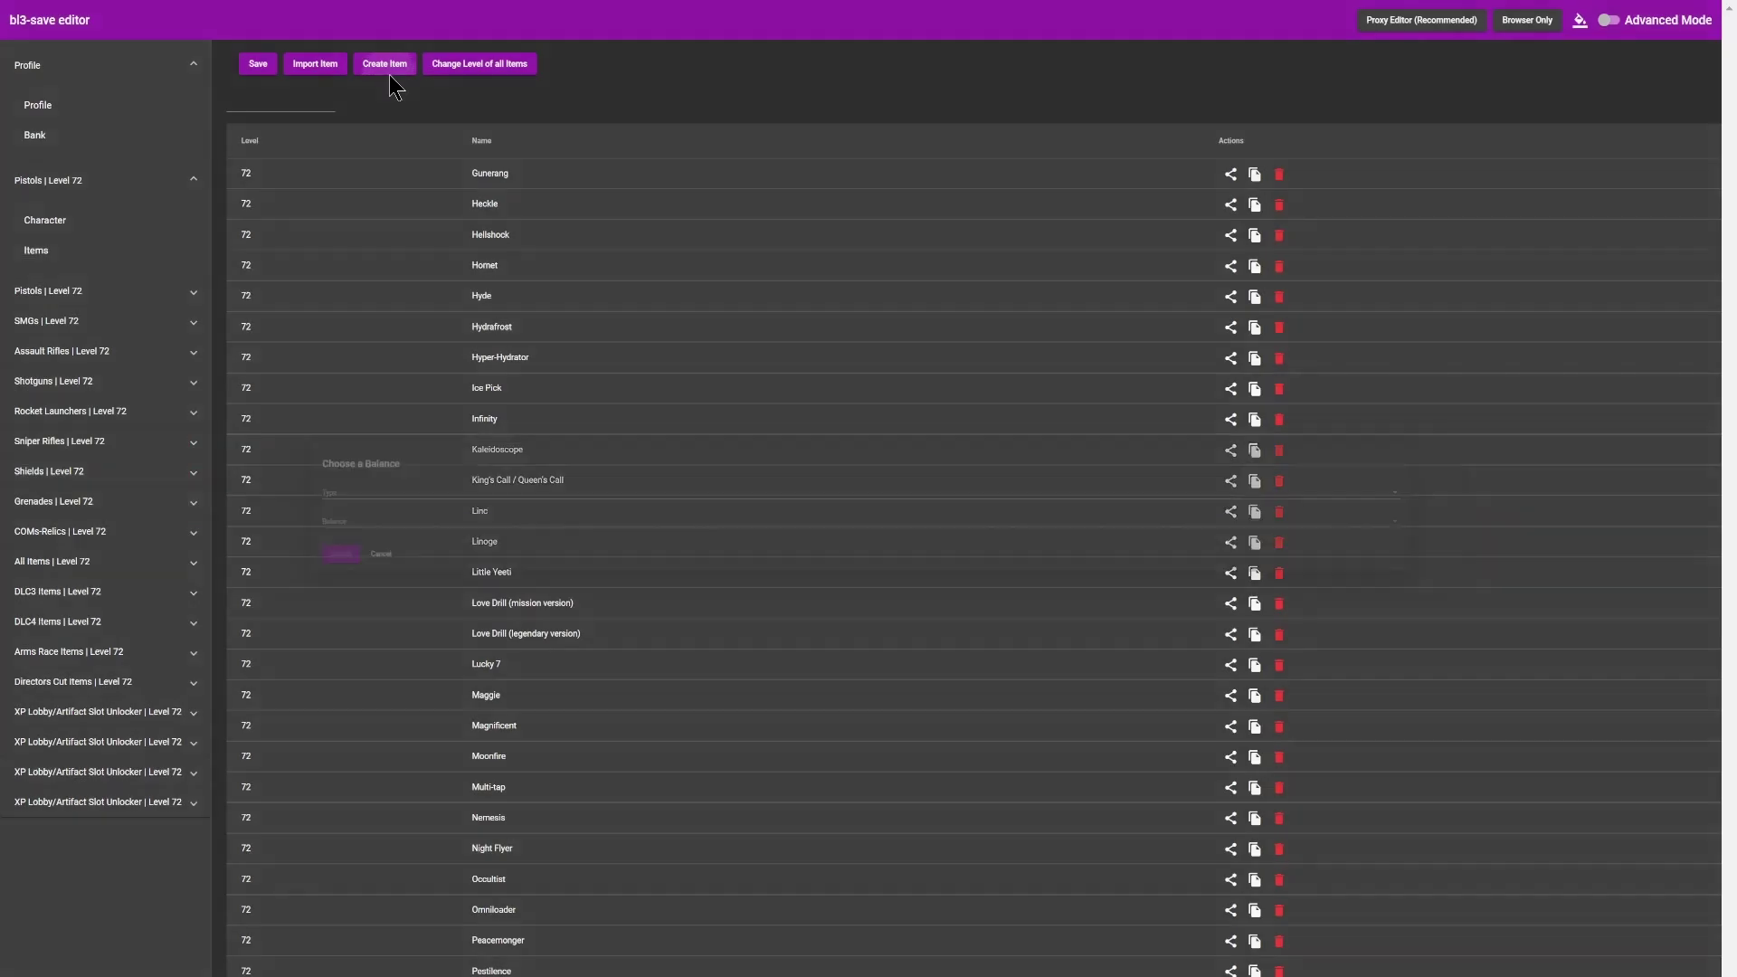
# Try creating a Class Mods item with the InvBalD_ClassMod_Beastmaster_02_Uncommon balance and cancel the creation.
pyautogui.click(389, 72)
pyautogui.click(243, 502)
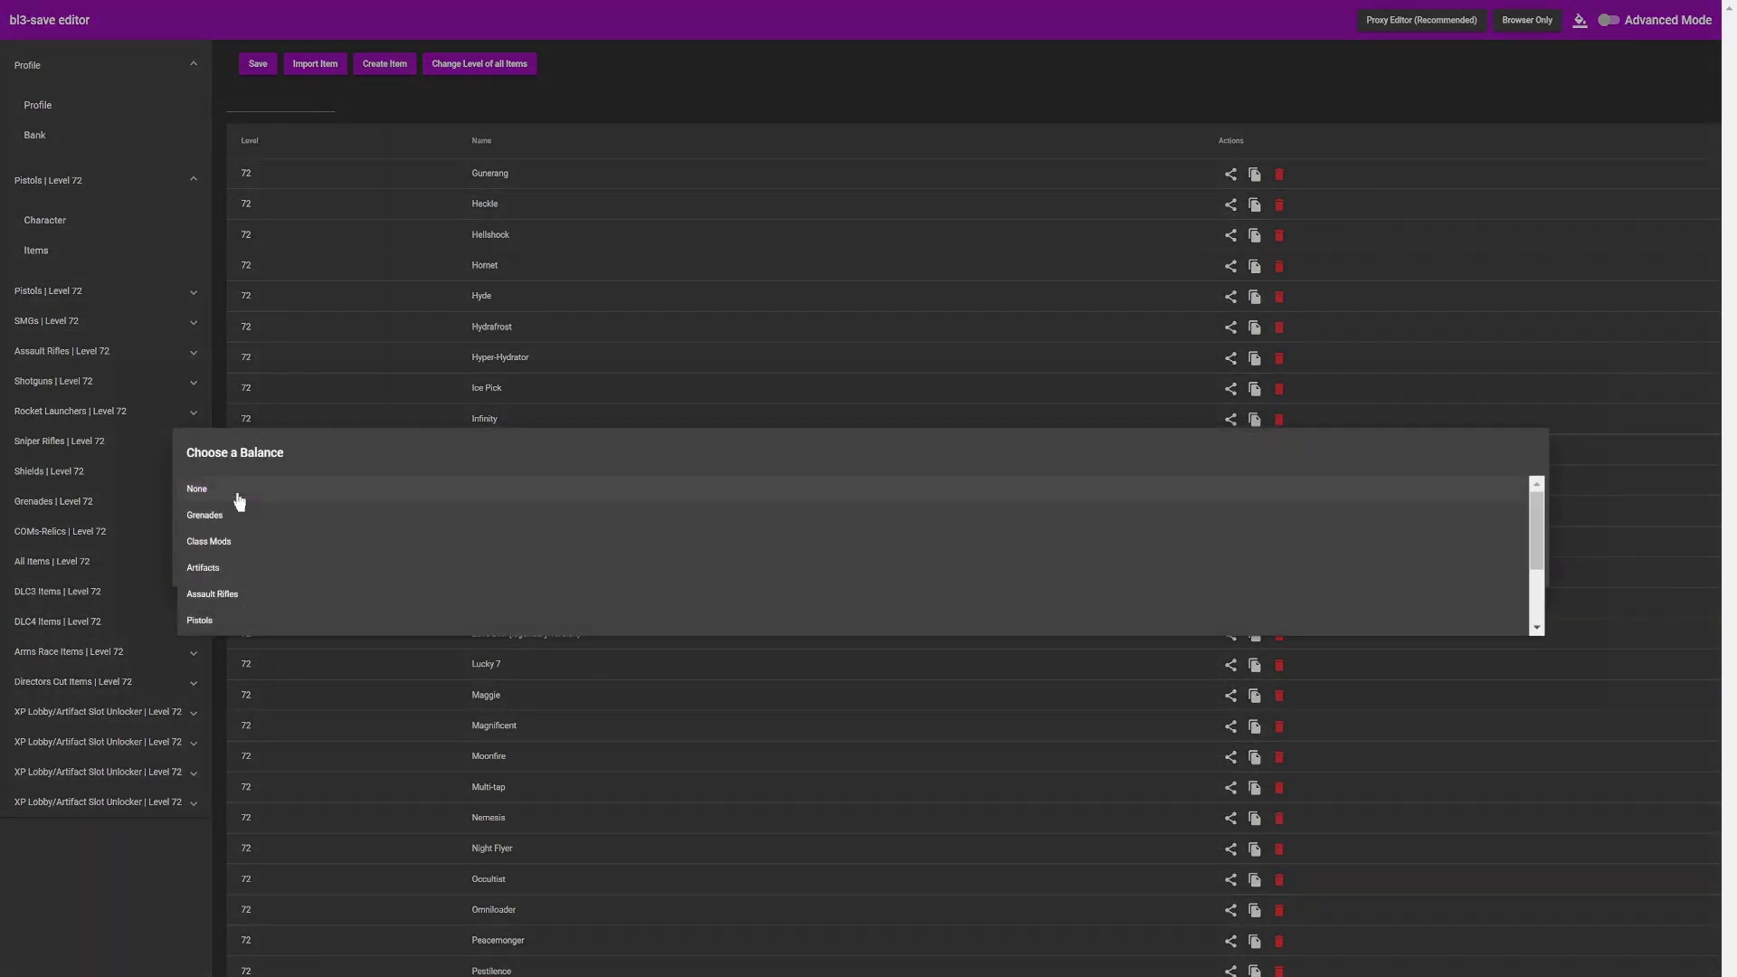
pyautogui.click(256, 554)
pyautogui.click(252, 535)
pyautogui.click(260, 604)
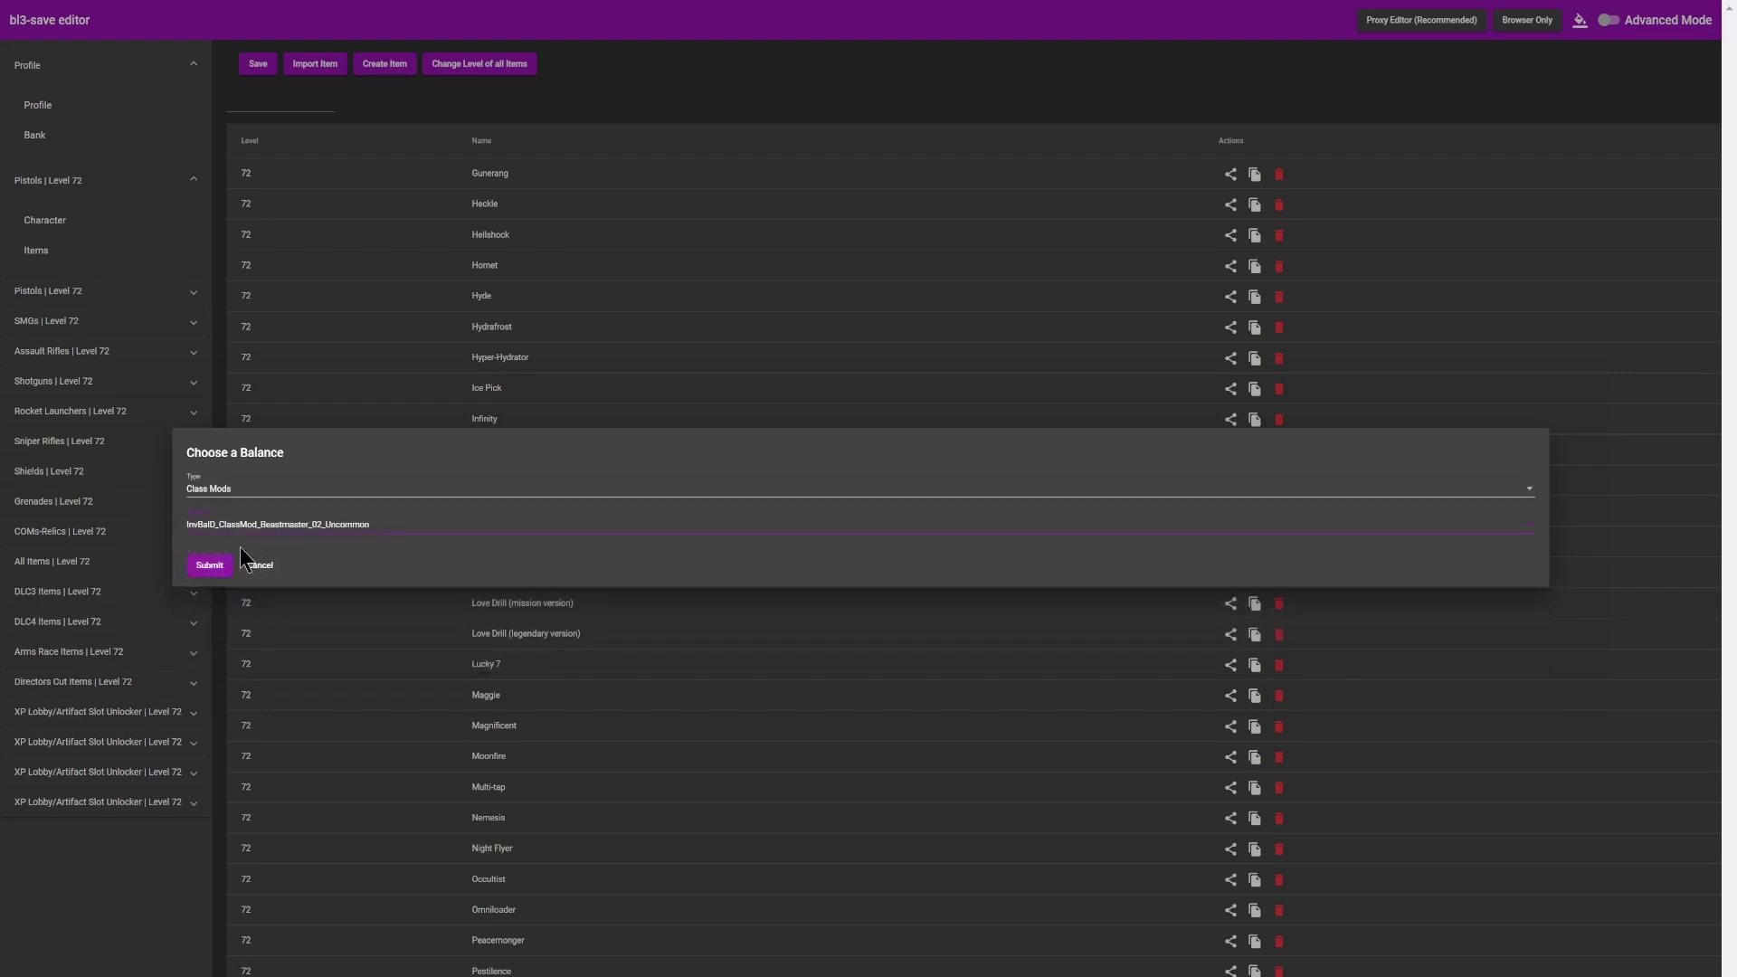
pyautogui.click(267, 564)
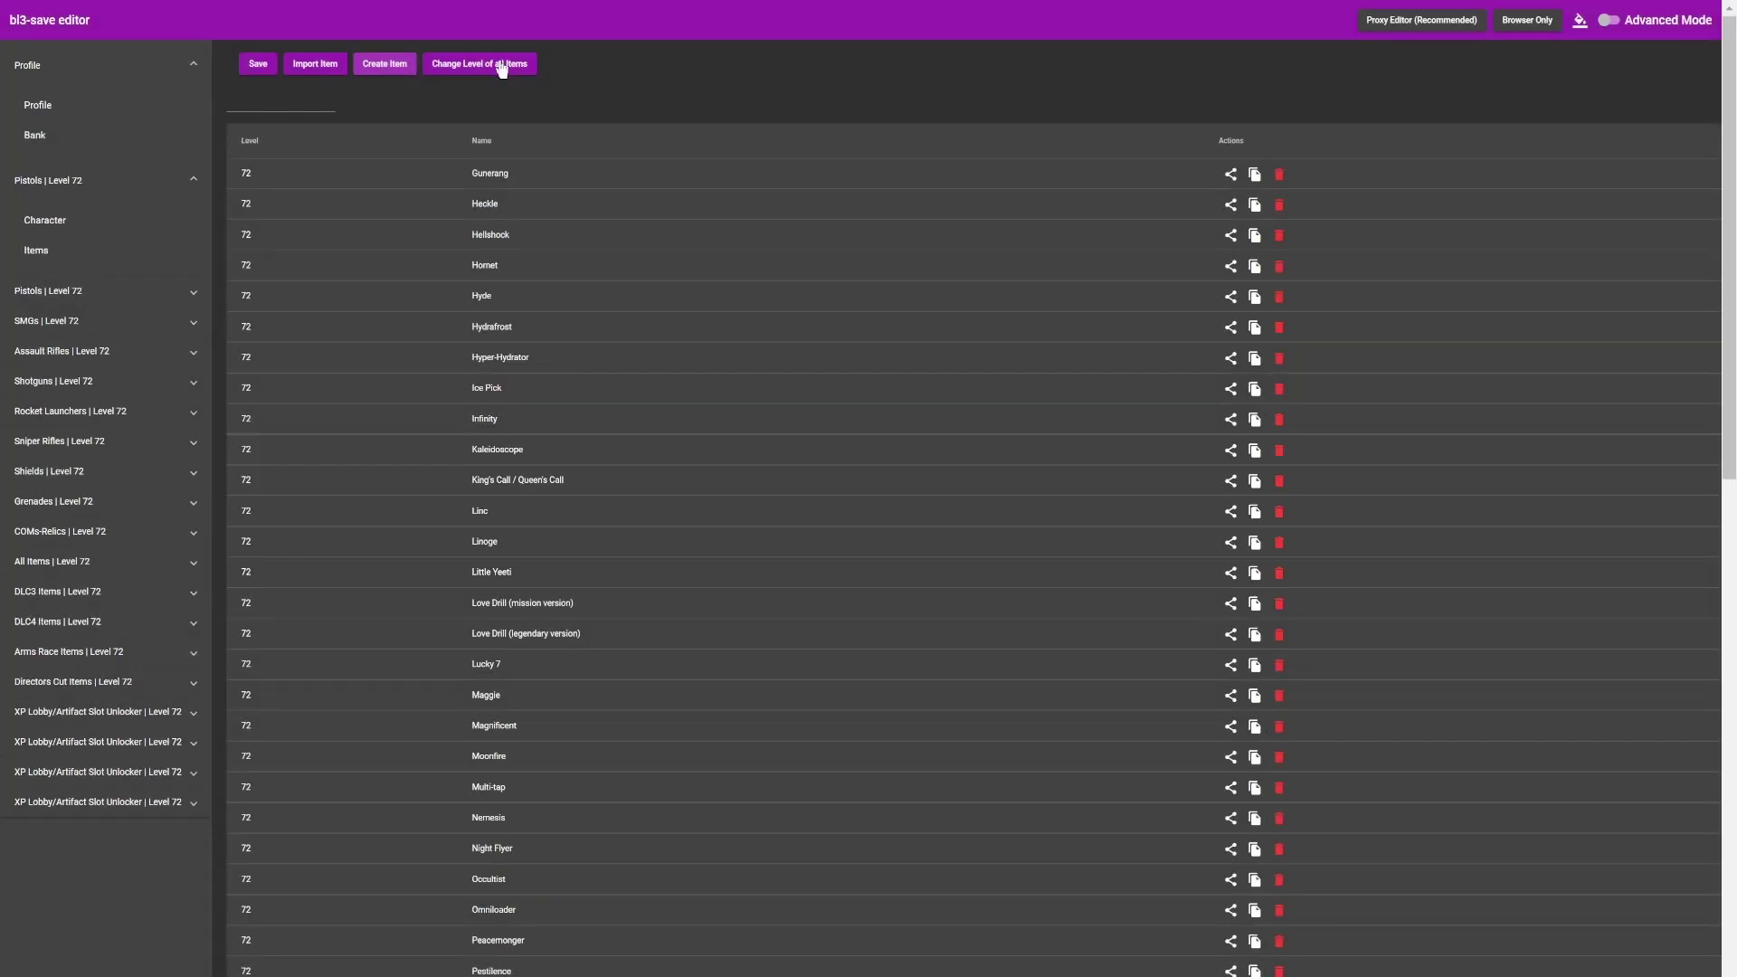
# Inspect the level update for all items, switch off its mayhem level change option and cancel.
pyautogui.click(499, 63)
pyautogui.click(274, 516)
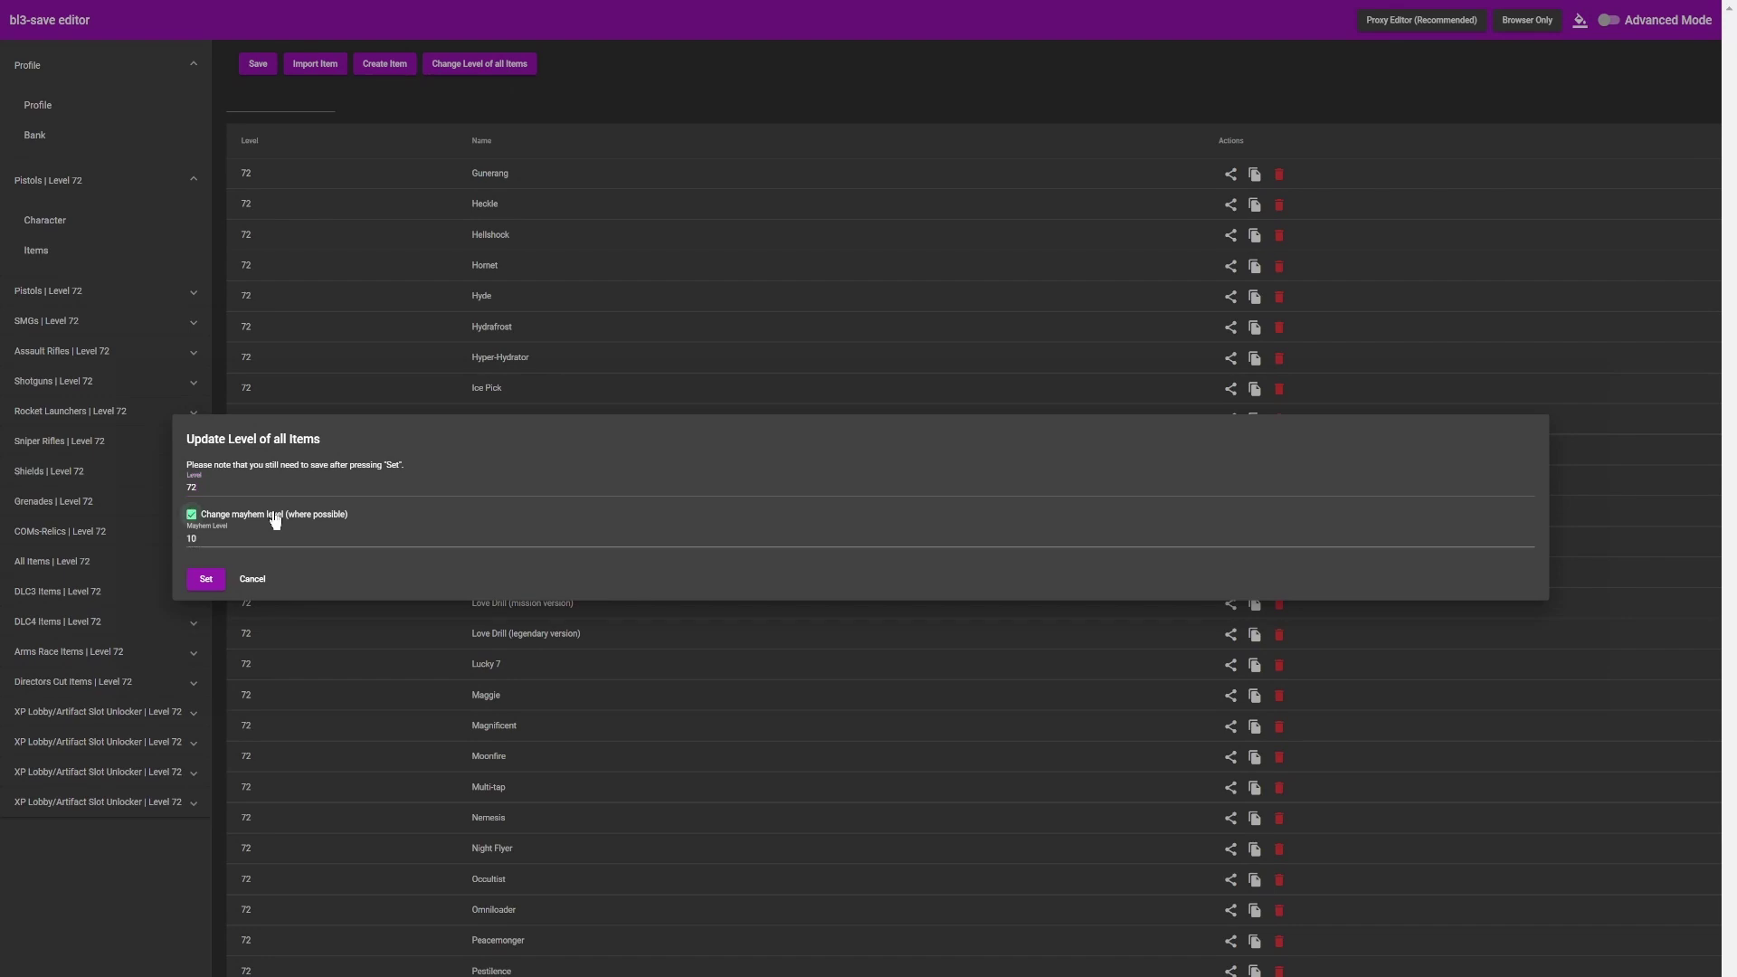
pyautogui.click(277, 518)
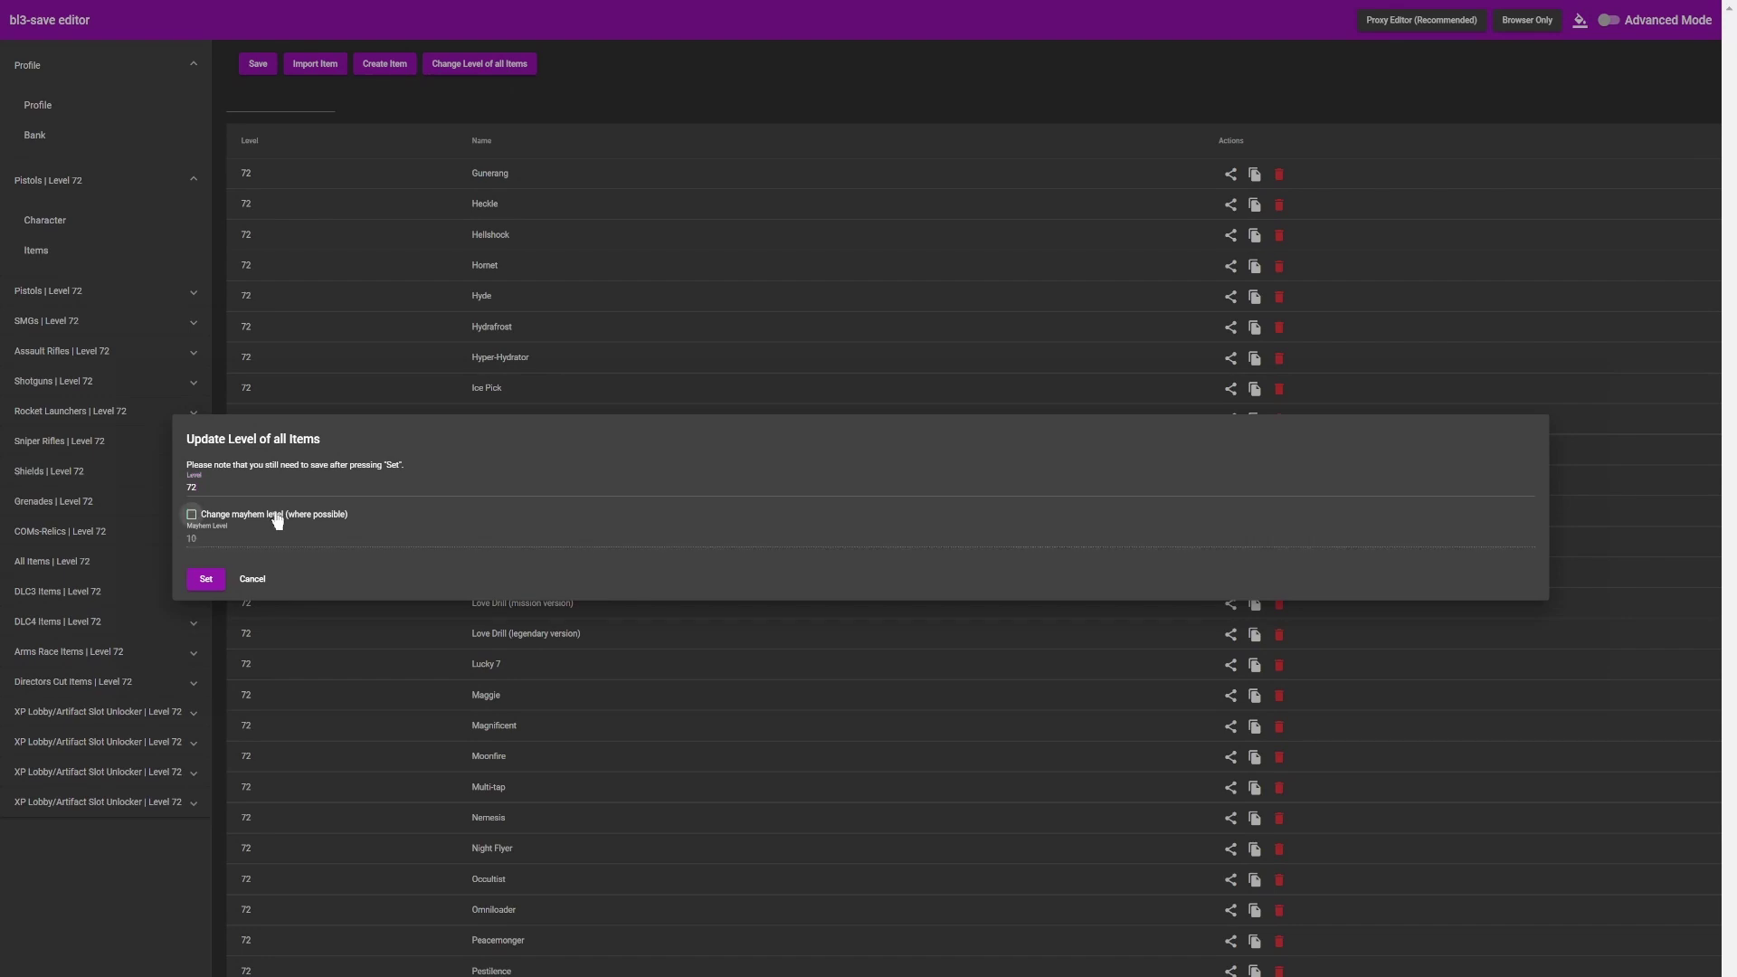
pyautogui.click(246, 579)
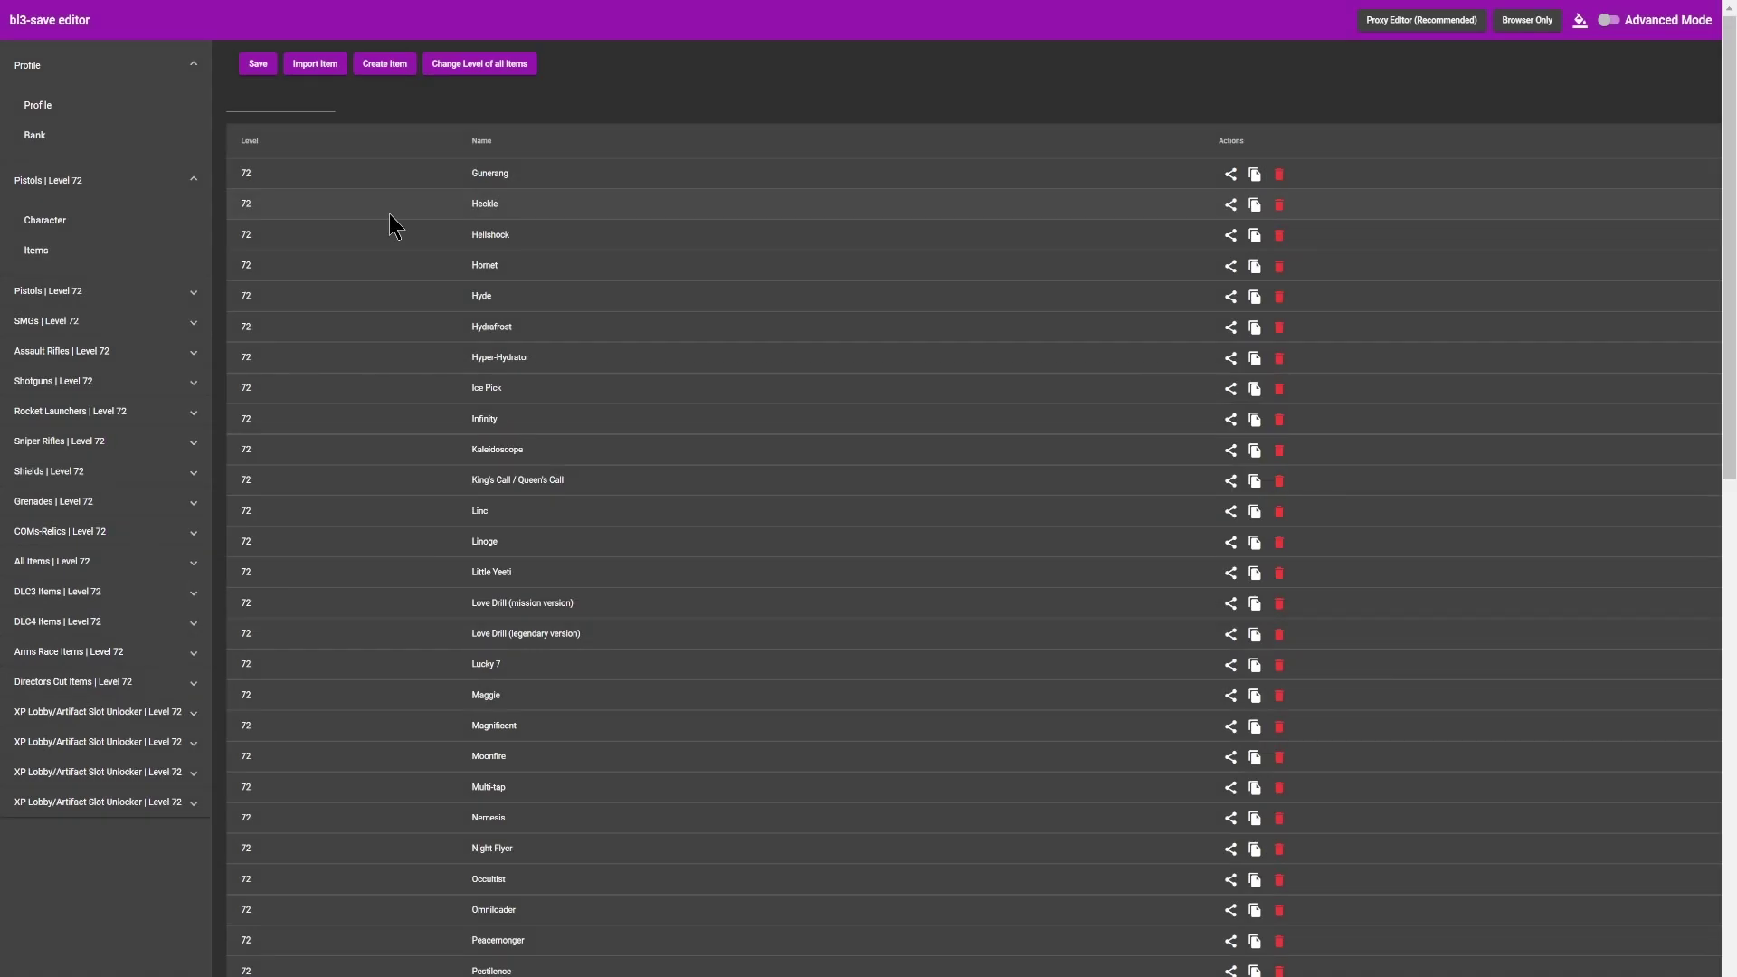
# Expand the Heckle pistol, check its level and balance fields, and open its parts list.
pyautogui.click(389, 214)
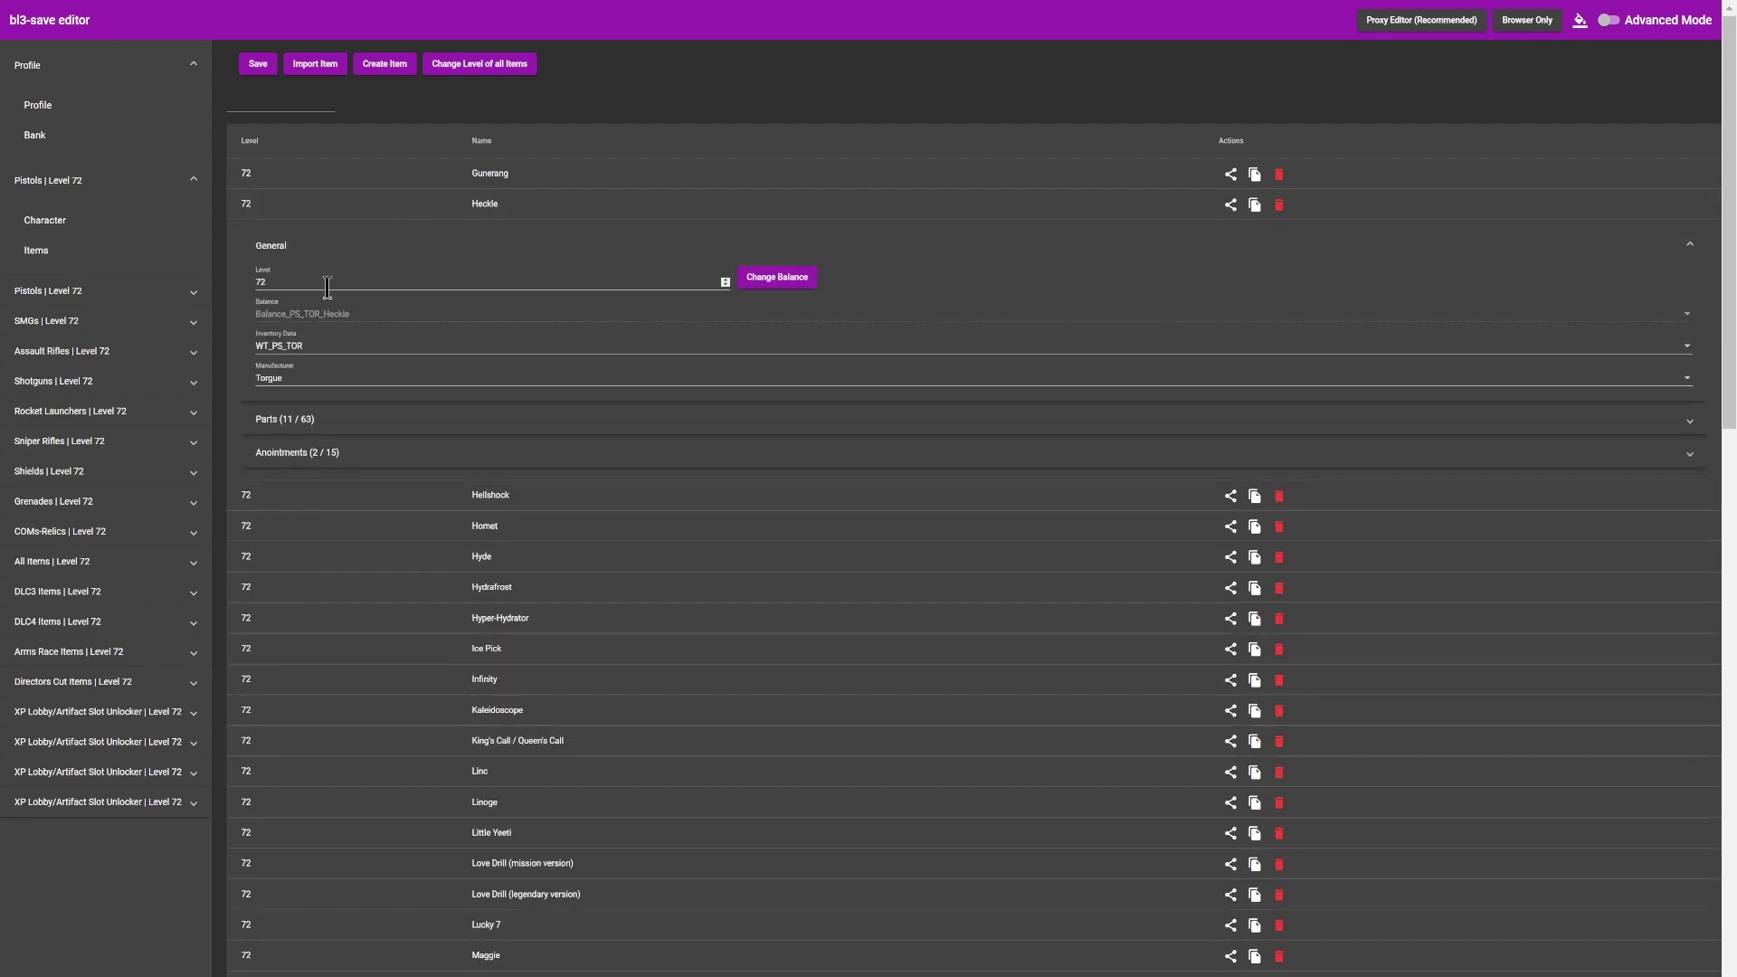
pyautogui.doubleClick(326, 287)
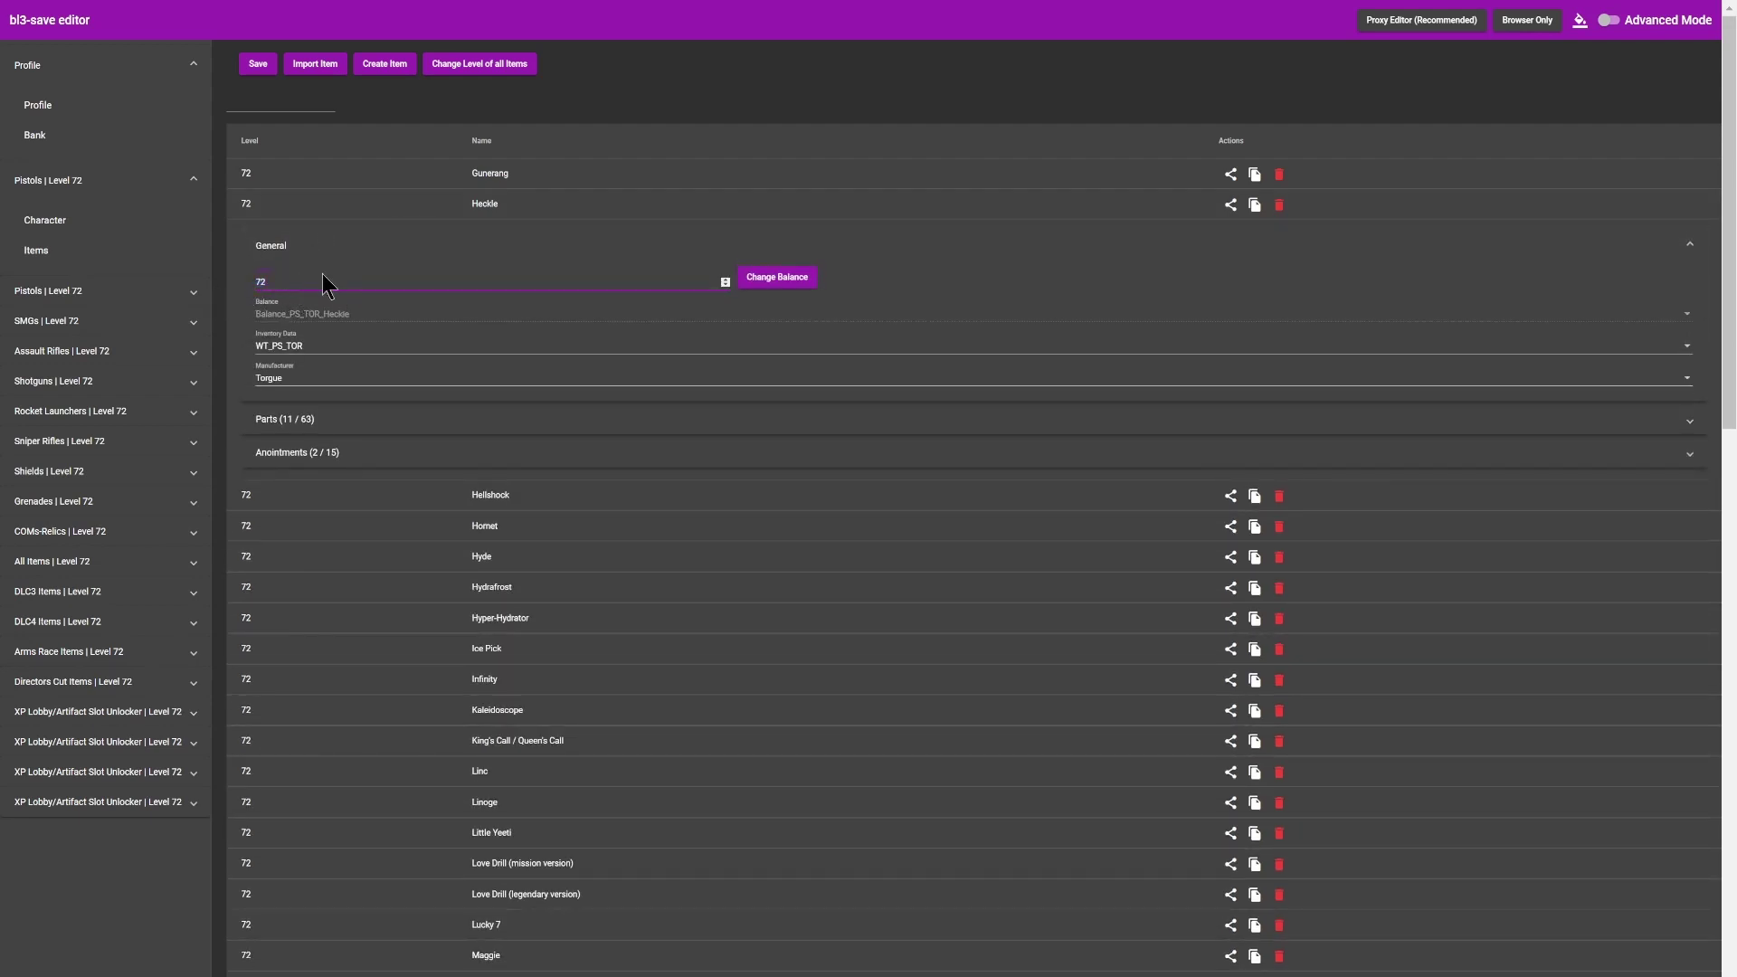
pyautogui.click(326, 314)
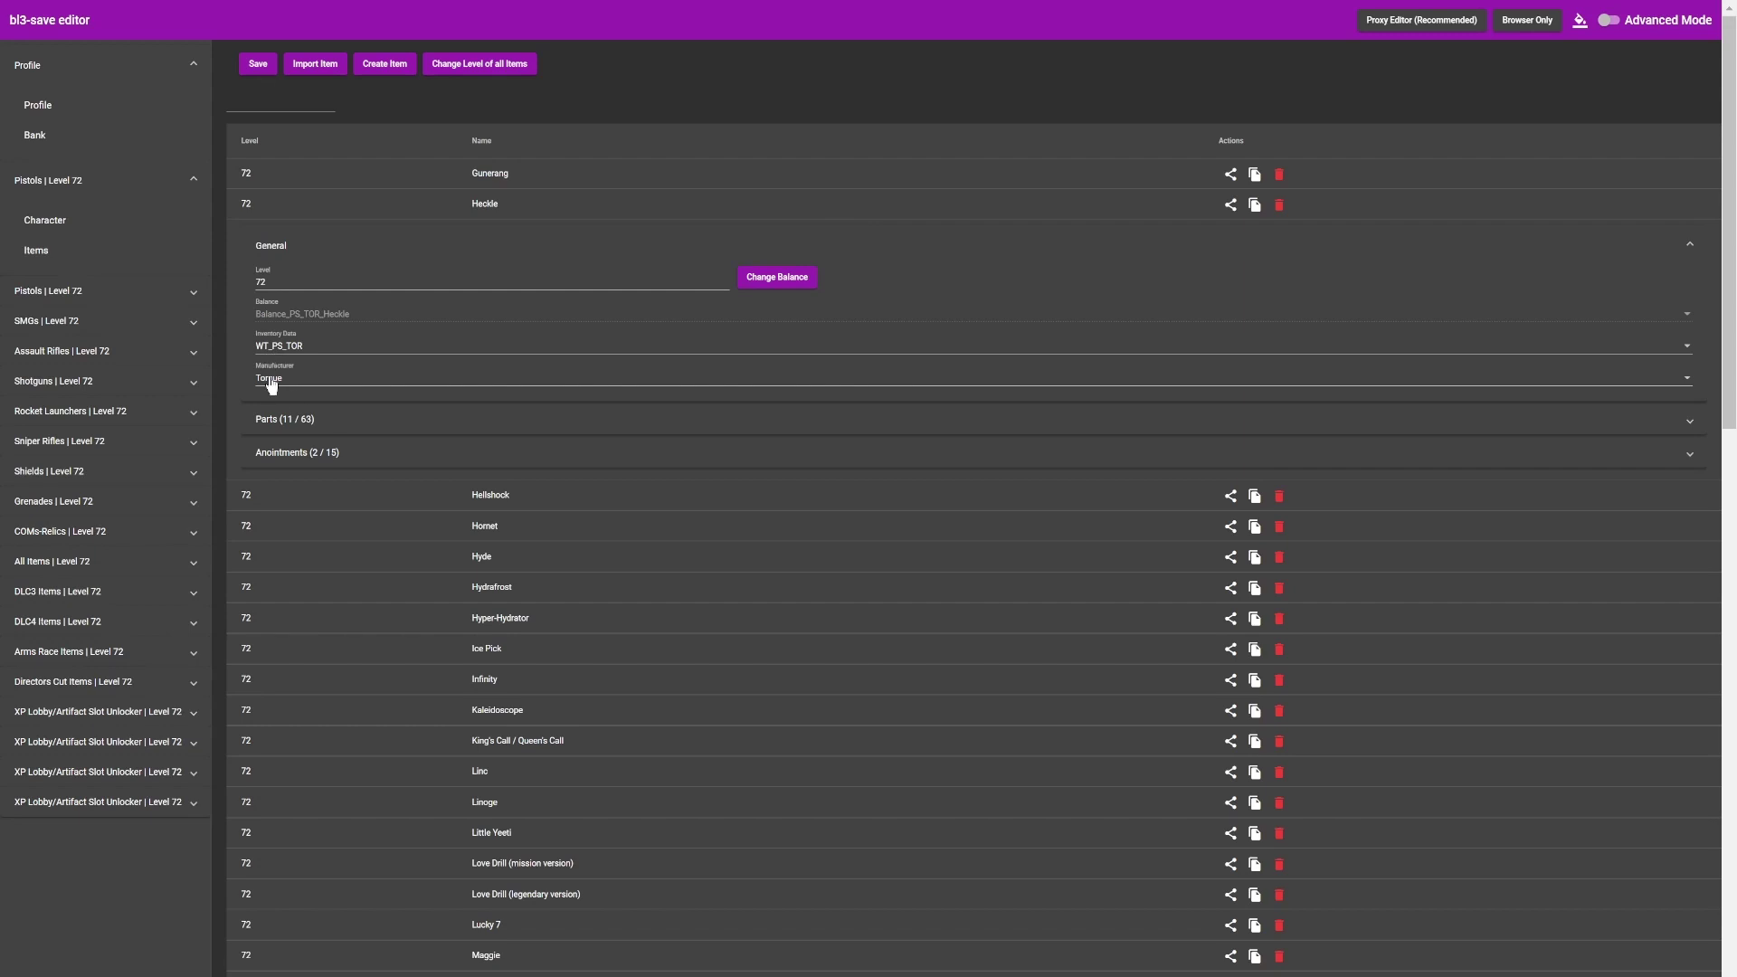
pyautogui.click(335, 423)
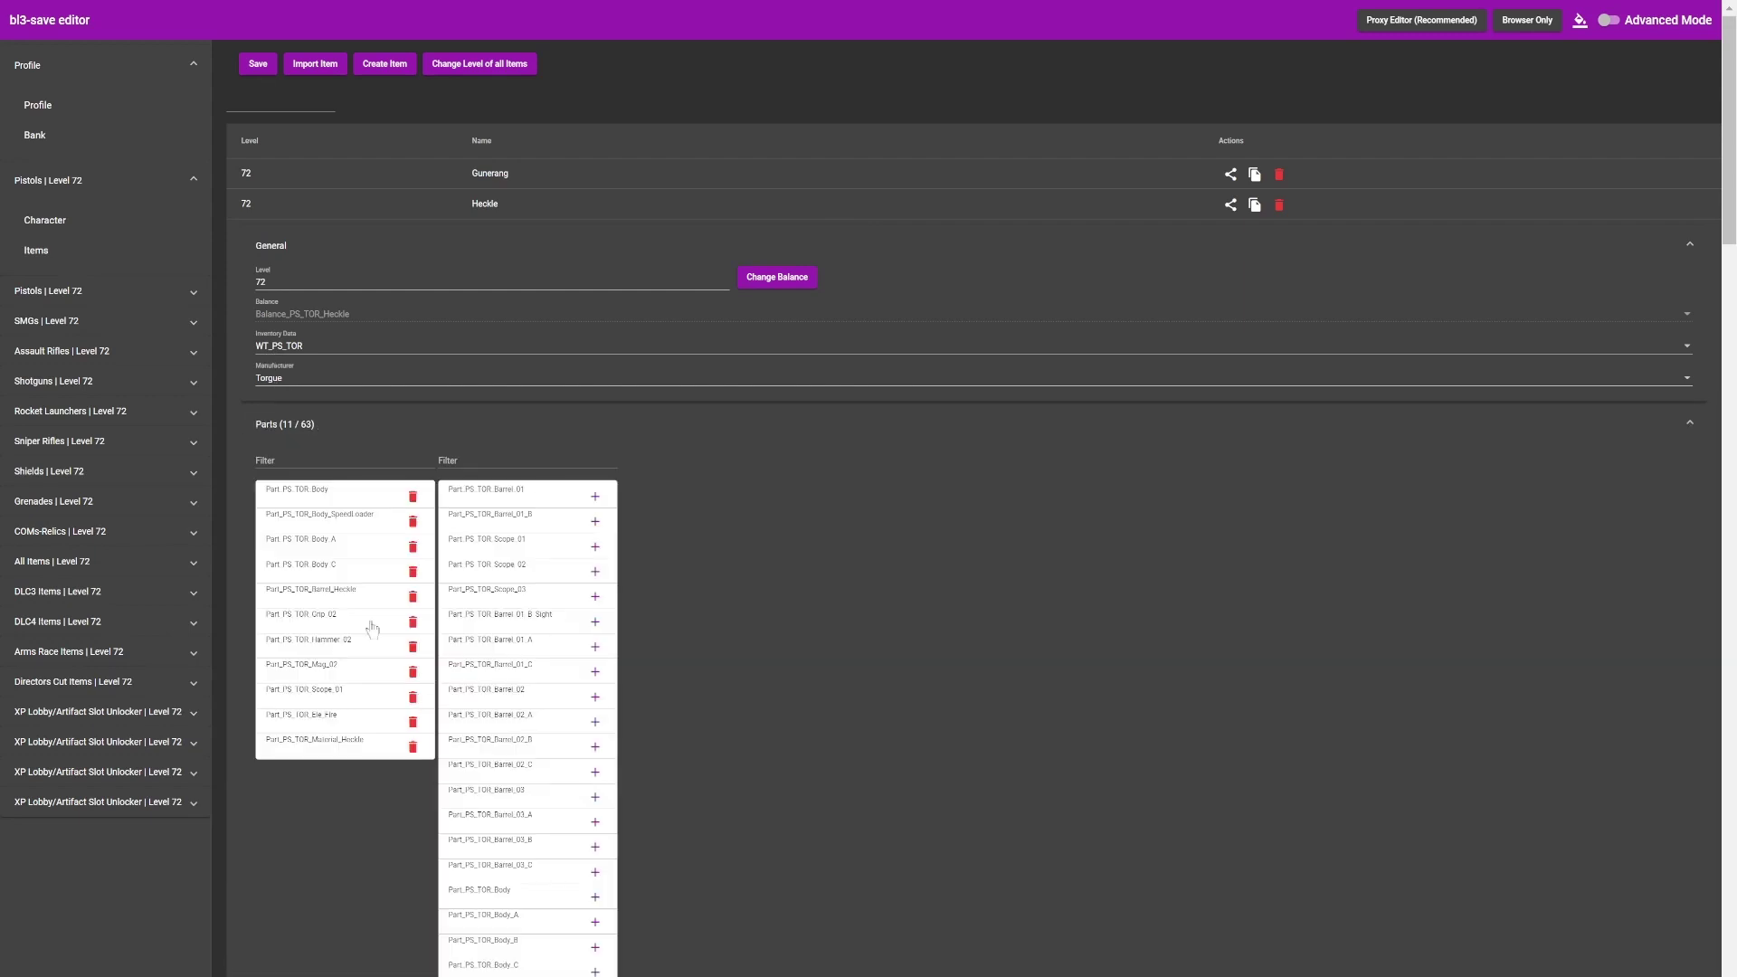
# Delete a part from the Heckle's installed list filtered by "mag", clear the filter and remove Part_PS_TOR_Mag_02.
pyautogui.click(270, 459)
pyautogui.write('mag')
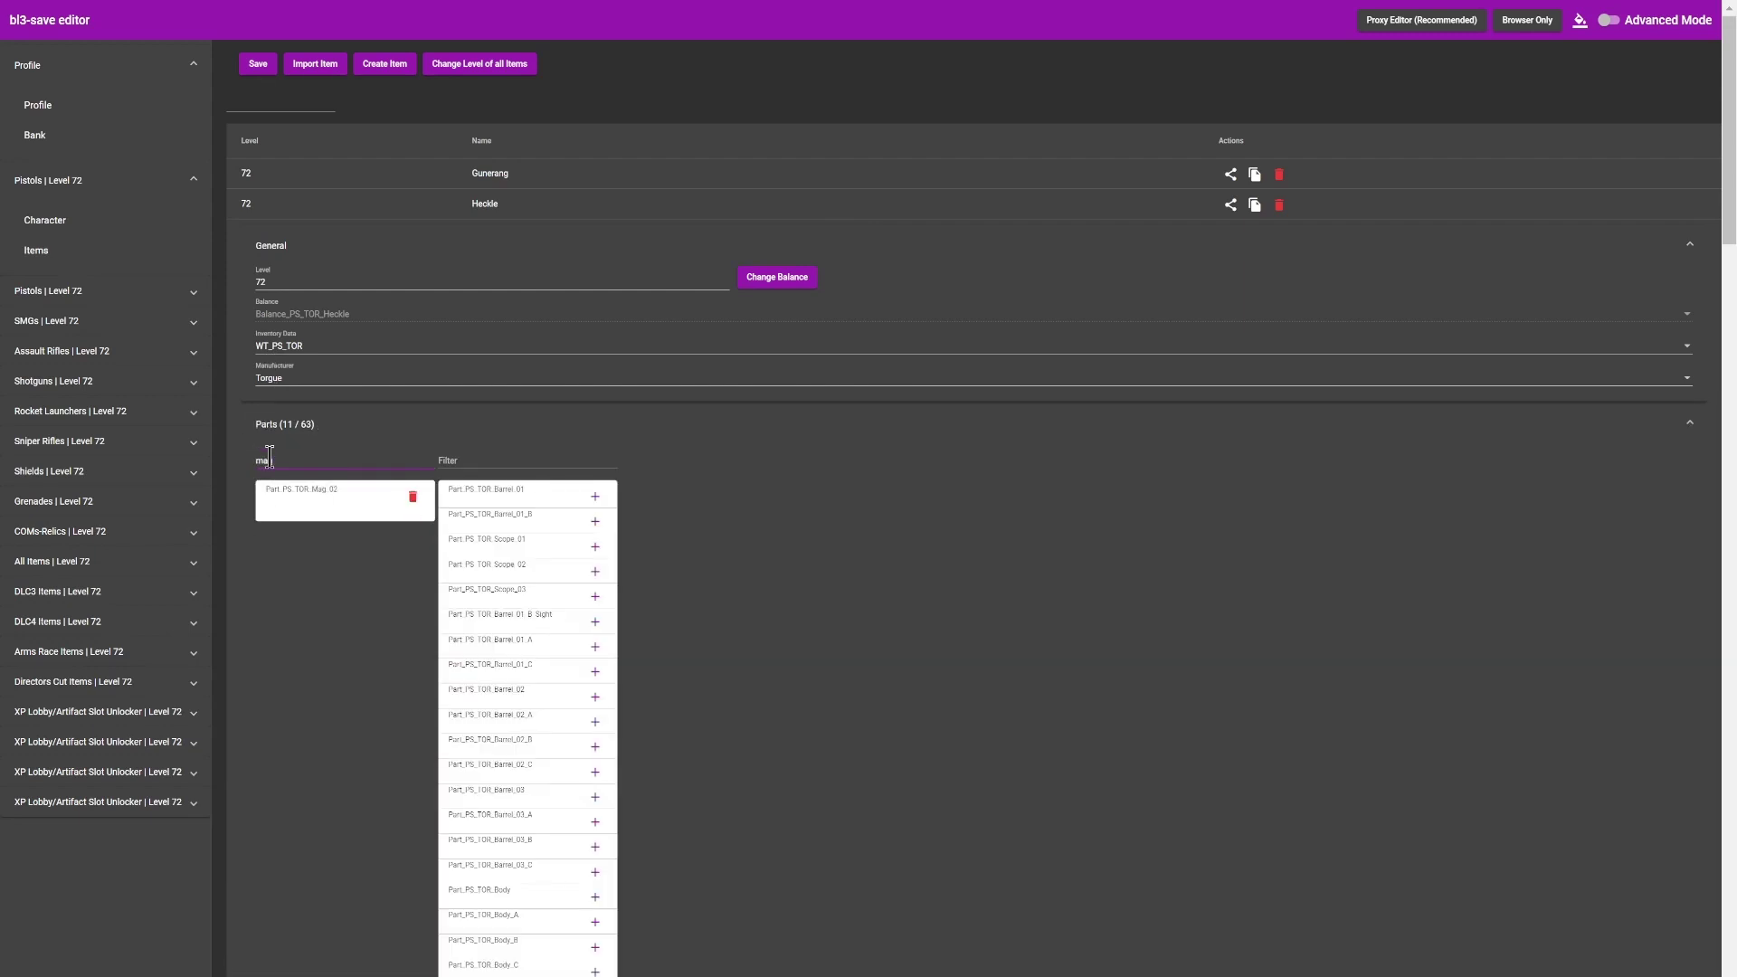
pyautogui.click(413, 496)
pyautogui.doubleClick(265, 463)
pyautogui.press('BackSpace')
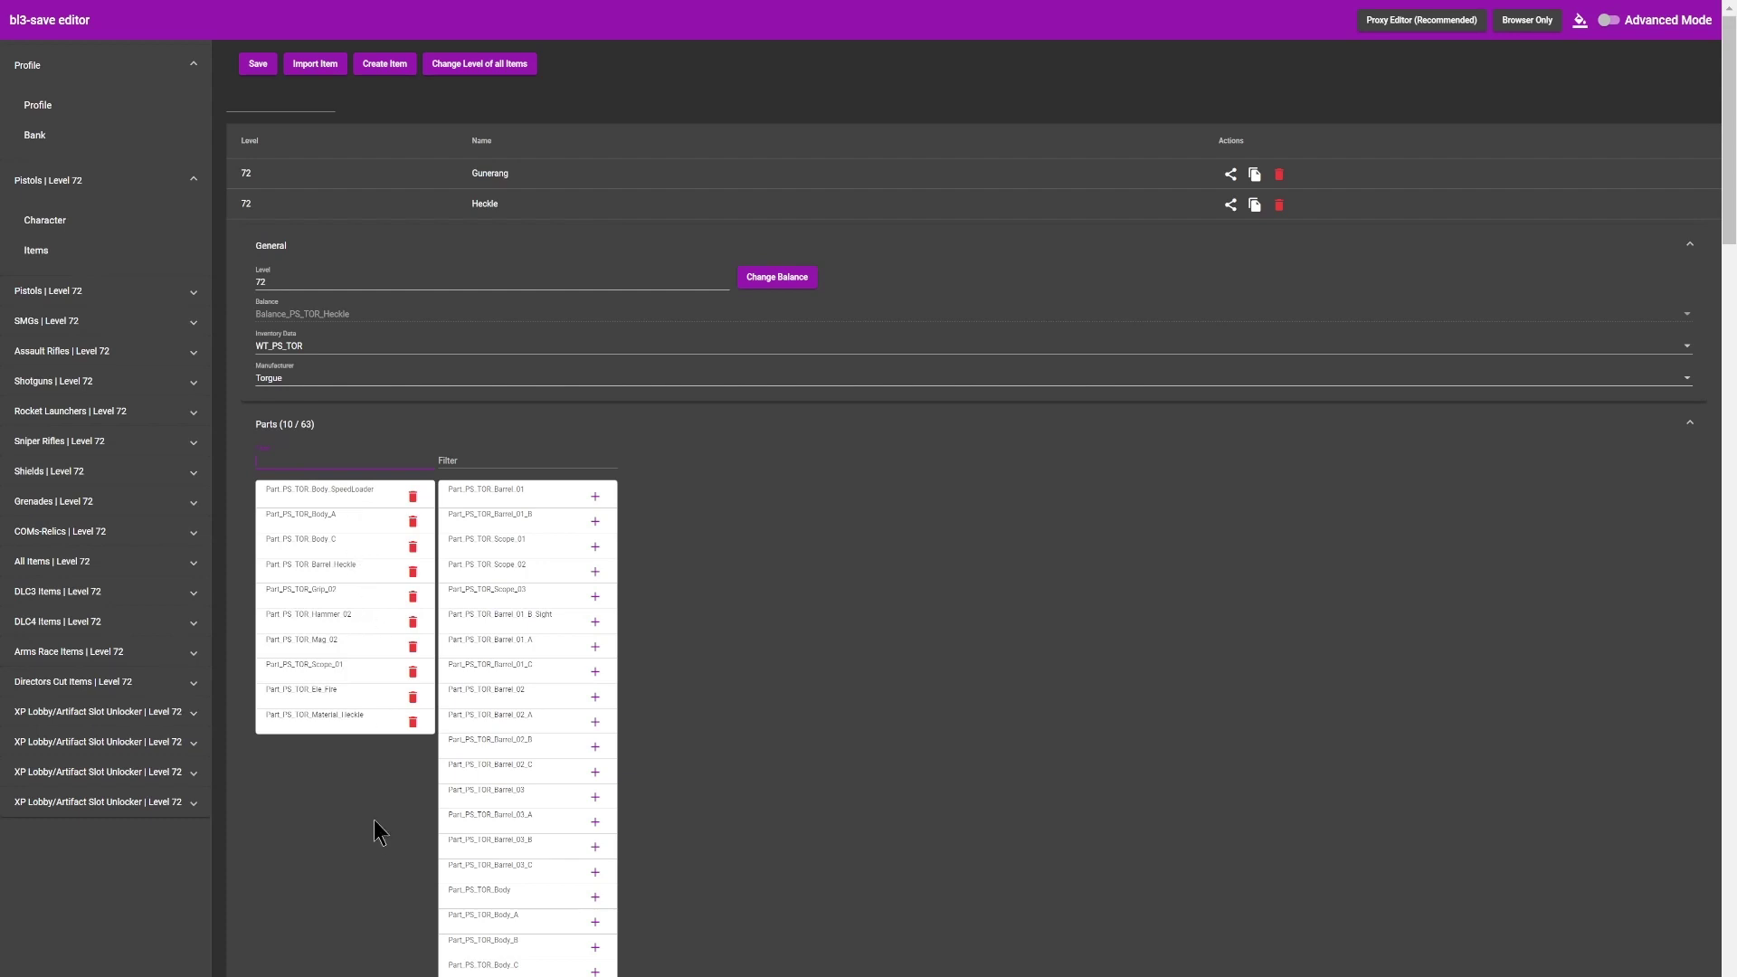
pyautogui.click(343, 646)
pyautogui.moveTo(333, 644); pyautogui.dragTo(359, 641)
# Add about 34 copies of Part_PS_TOR_Barrel_4SUM to the Heckle's installed parts.
pyautogui.scroll(-9, 774, 612)
pyautogui.scroll(-1, 774, 605)
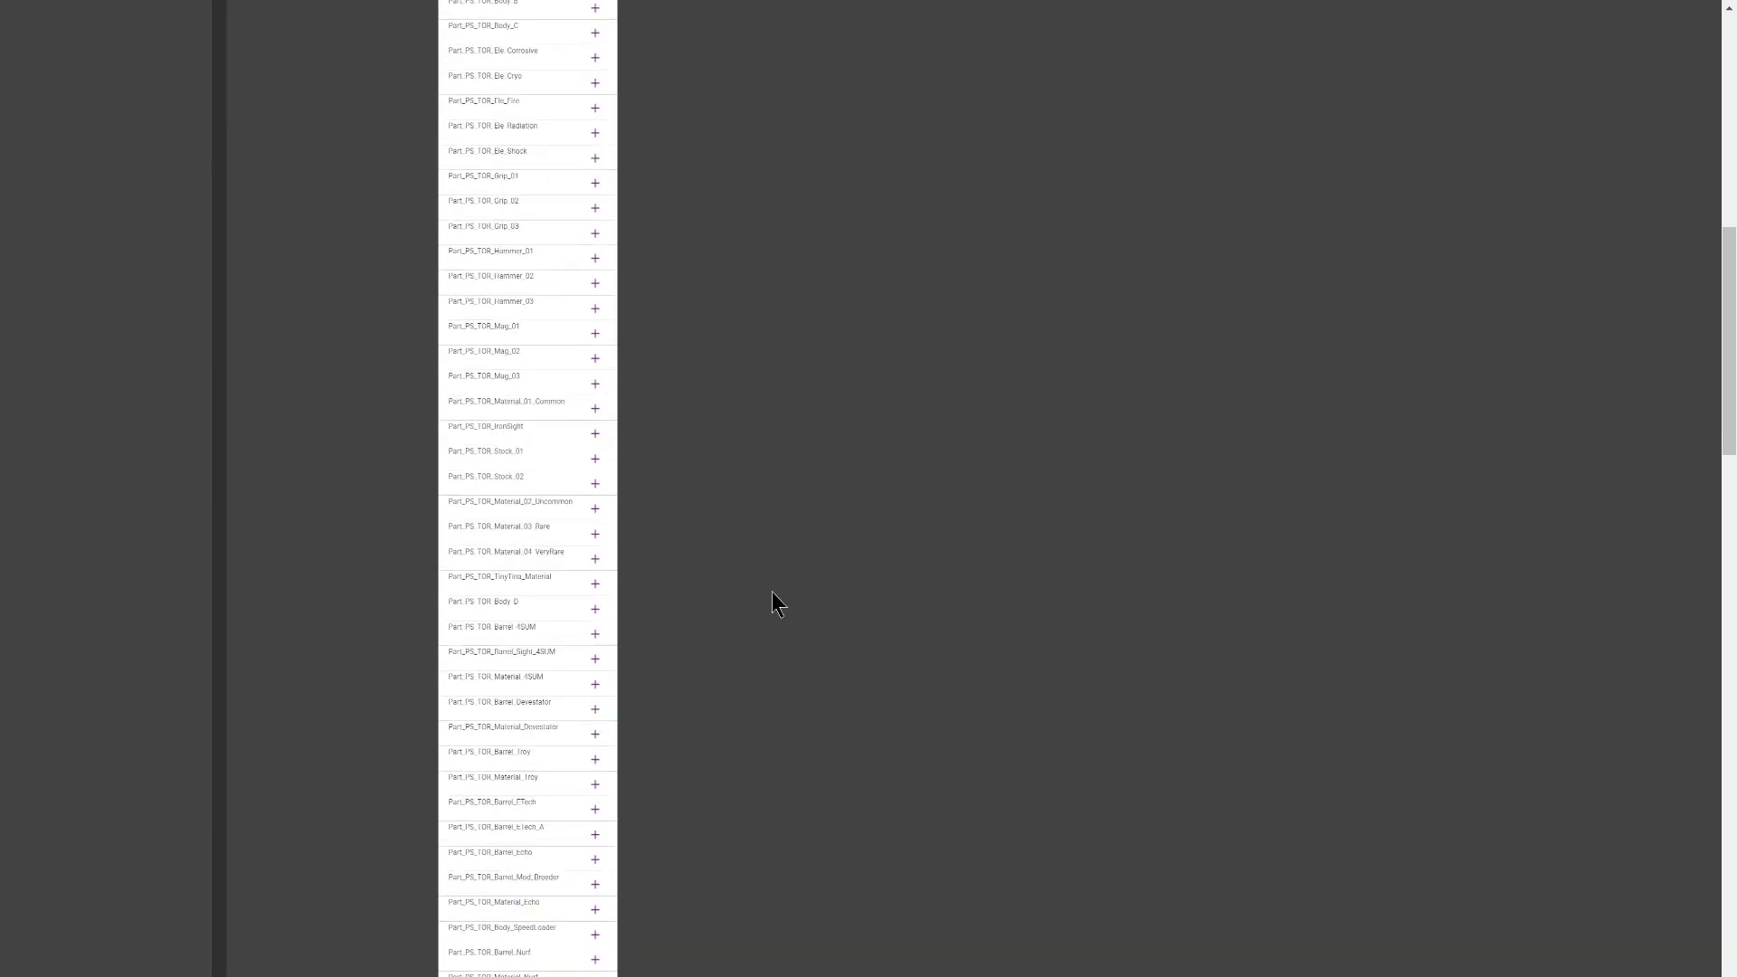
pyautogui.scroll(-4, 726, 524)
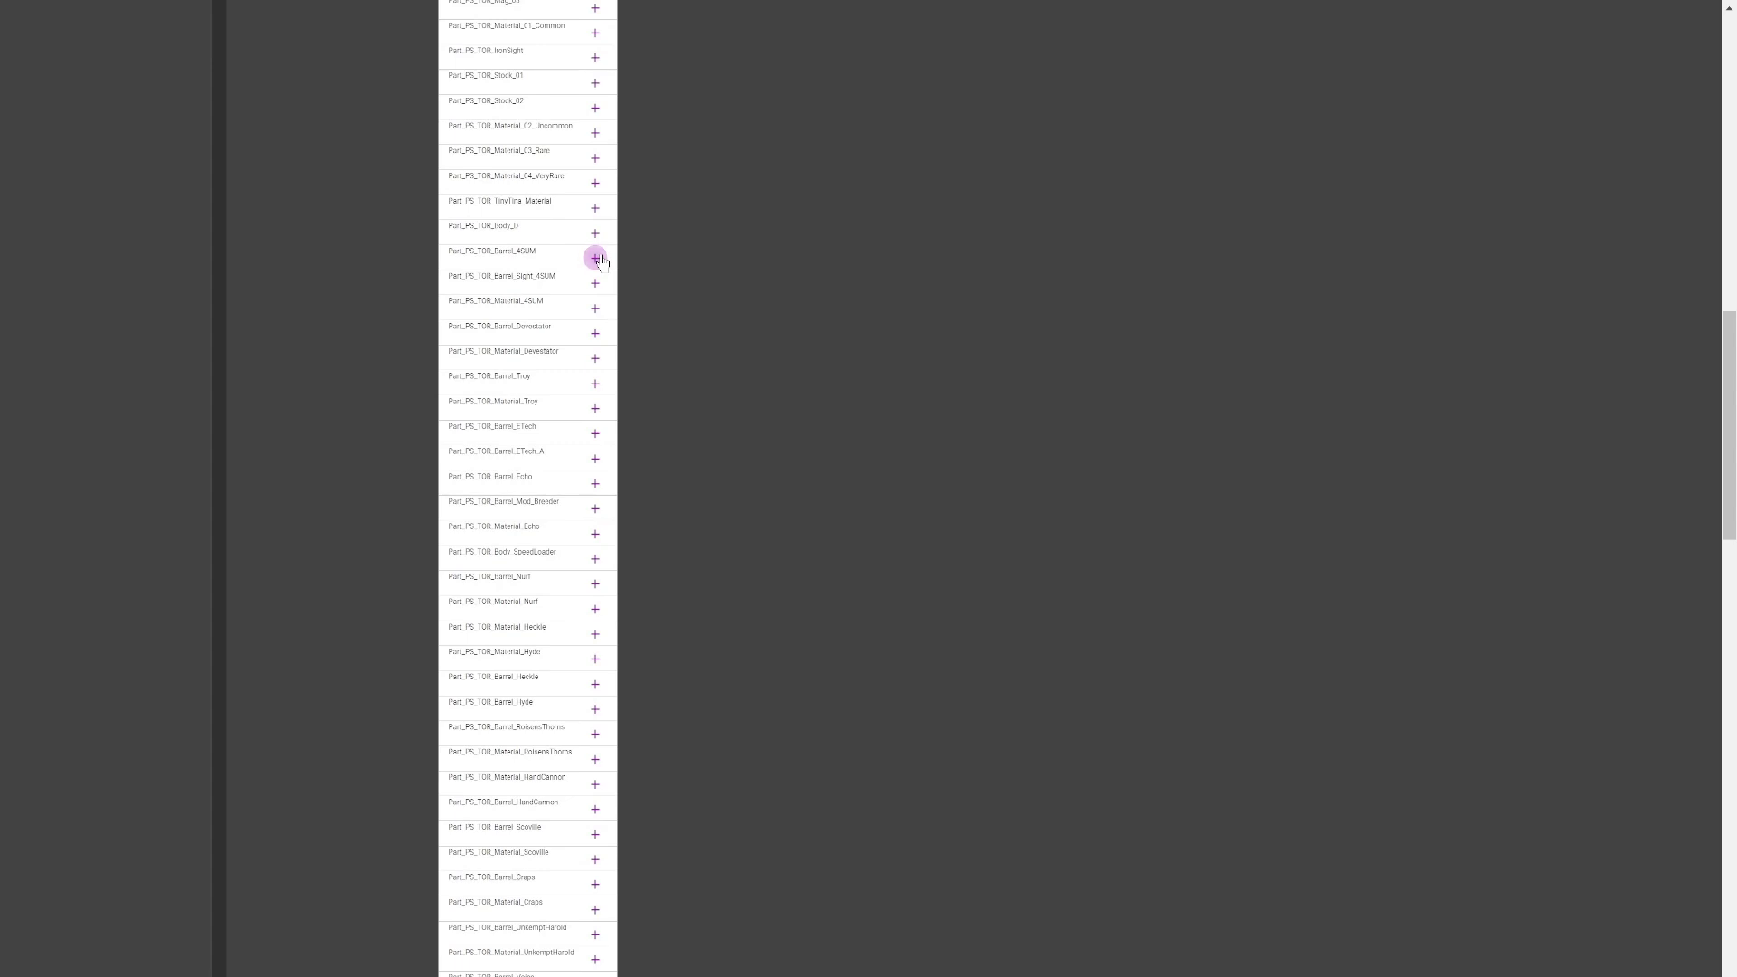
pyautogui.doubleClick(599, 258)
pyautogui.doubleClick(599, 258)
pyautogui.doubleClick(598, 258)
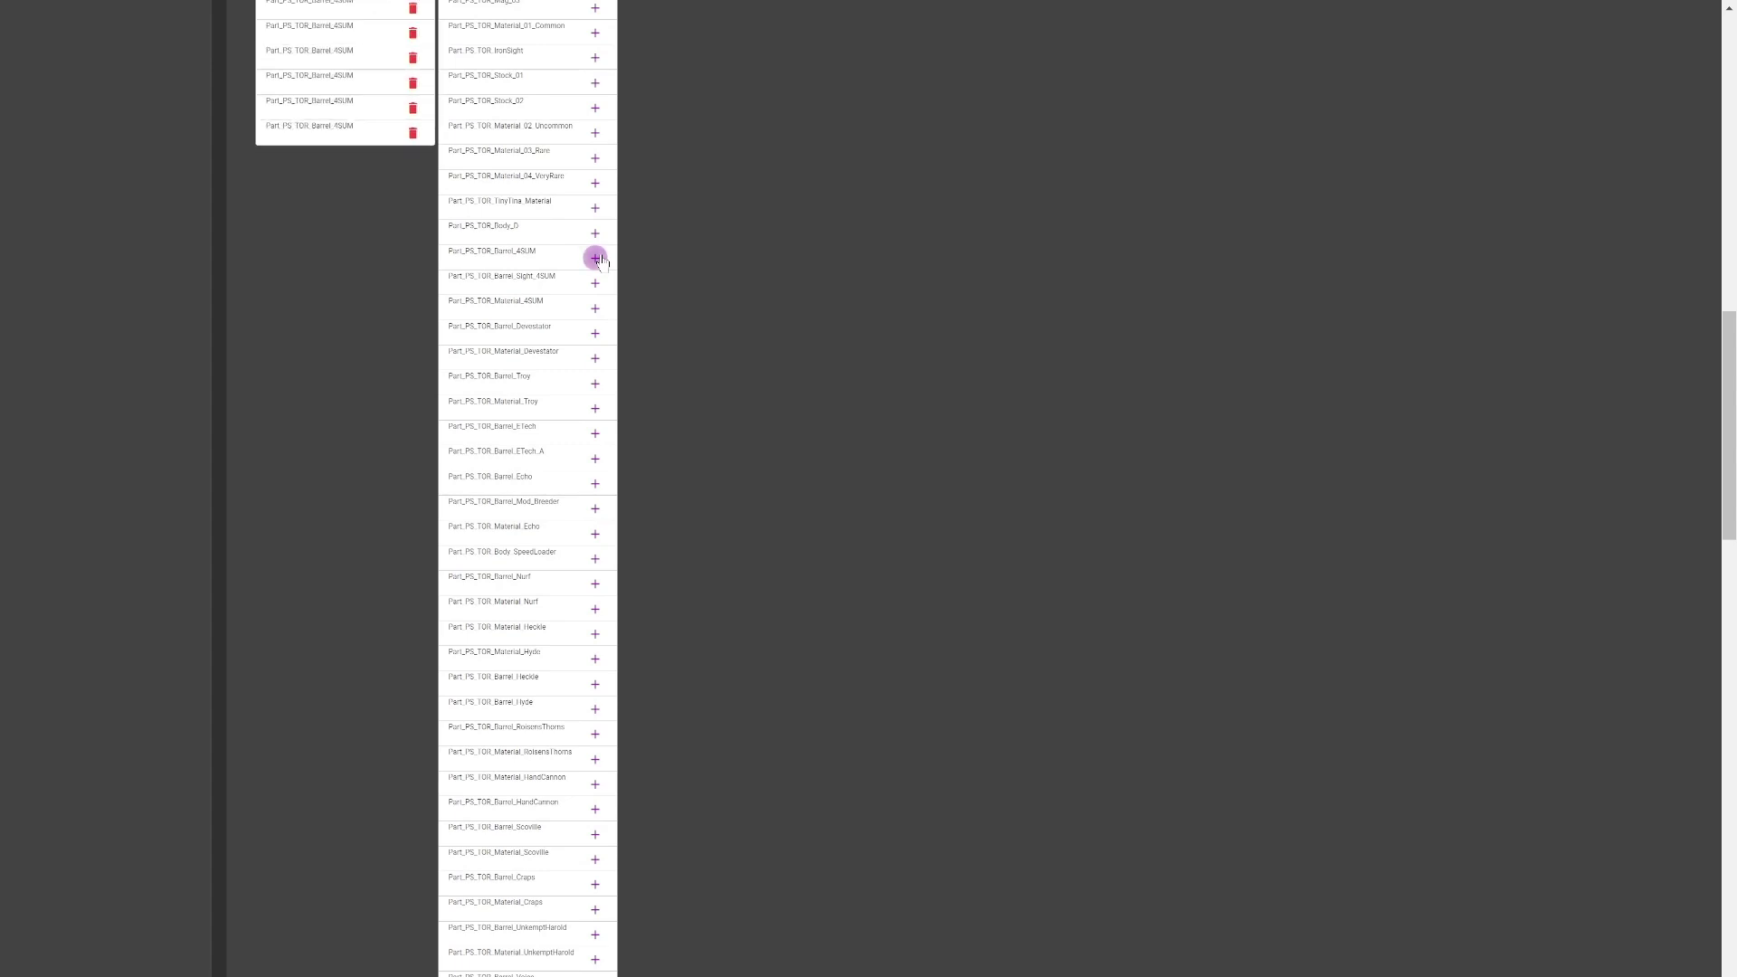
pyautogui.doubleClick(597, 258)
pyautogui.doubleClick(597, 258)
pyautogui.scroll(15, 351, 215)
pyautogui.scroll(-5, 318, 368)
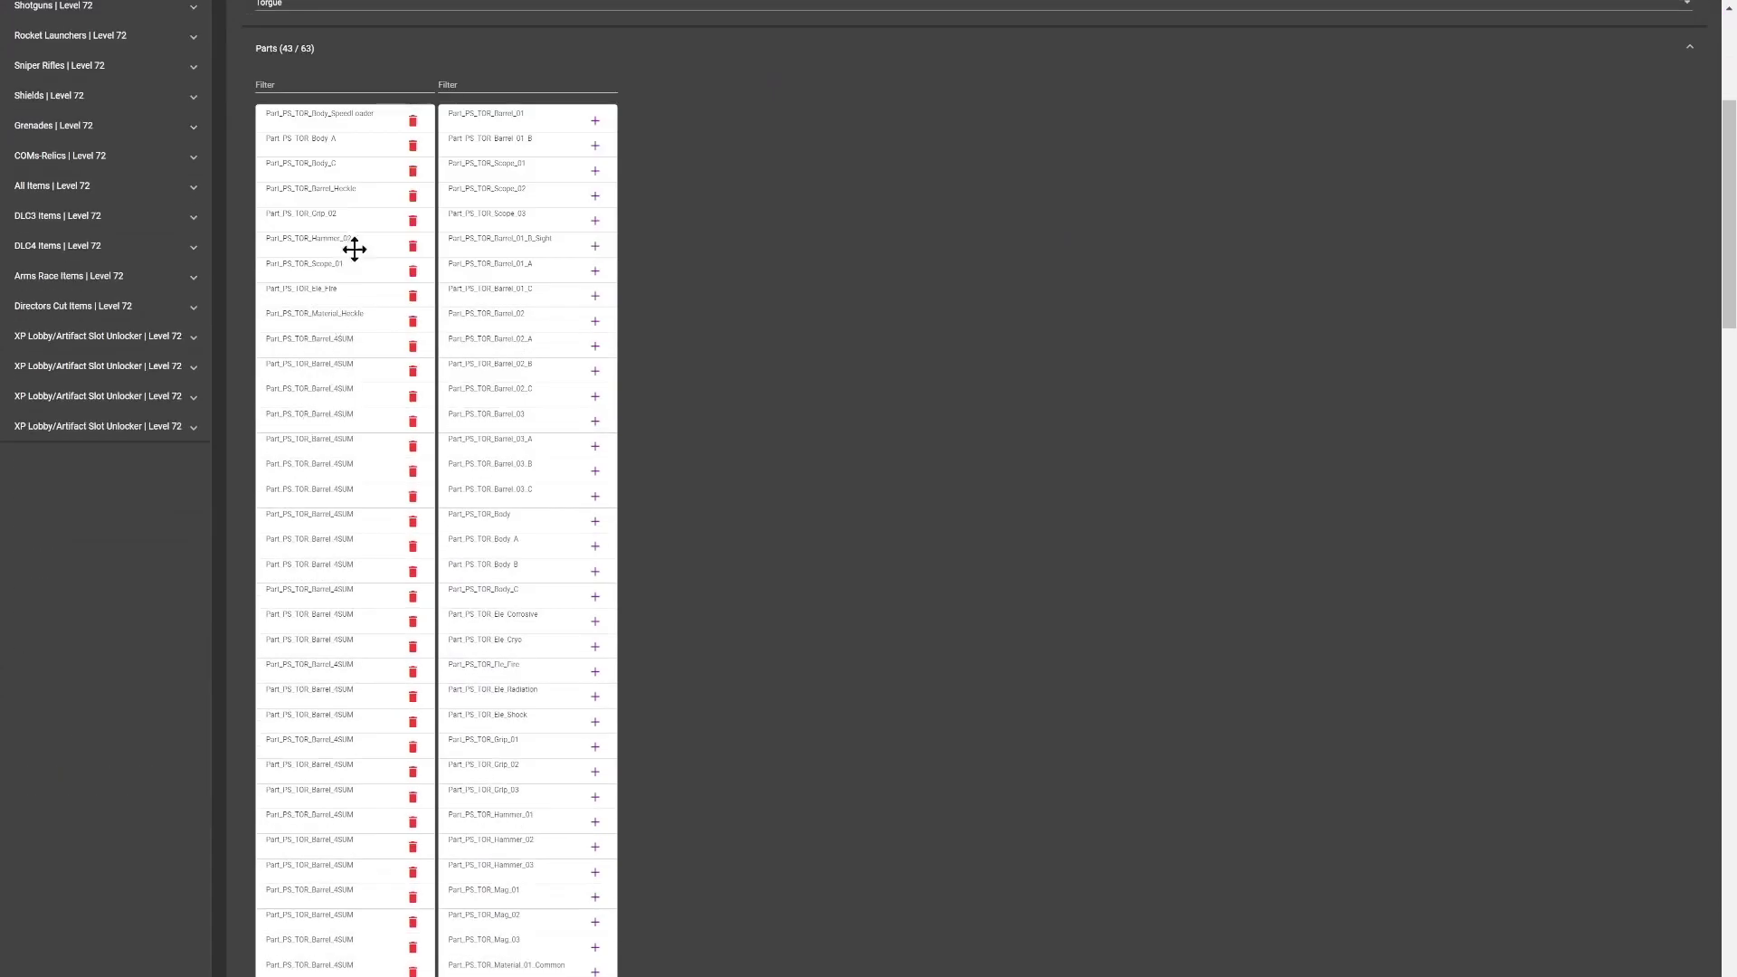
pyautogui.moveTo(353, 217)
pyautogui.mouseDown()
pyautogui.moveTo(349, 484)
pyautogui.moveTo(356, 205)
pyautogui.moveTo(341, 218)
pyautogui.mouseUp()
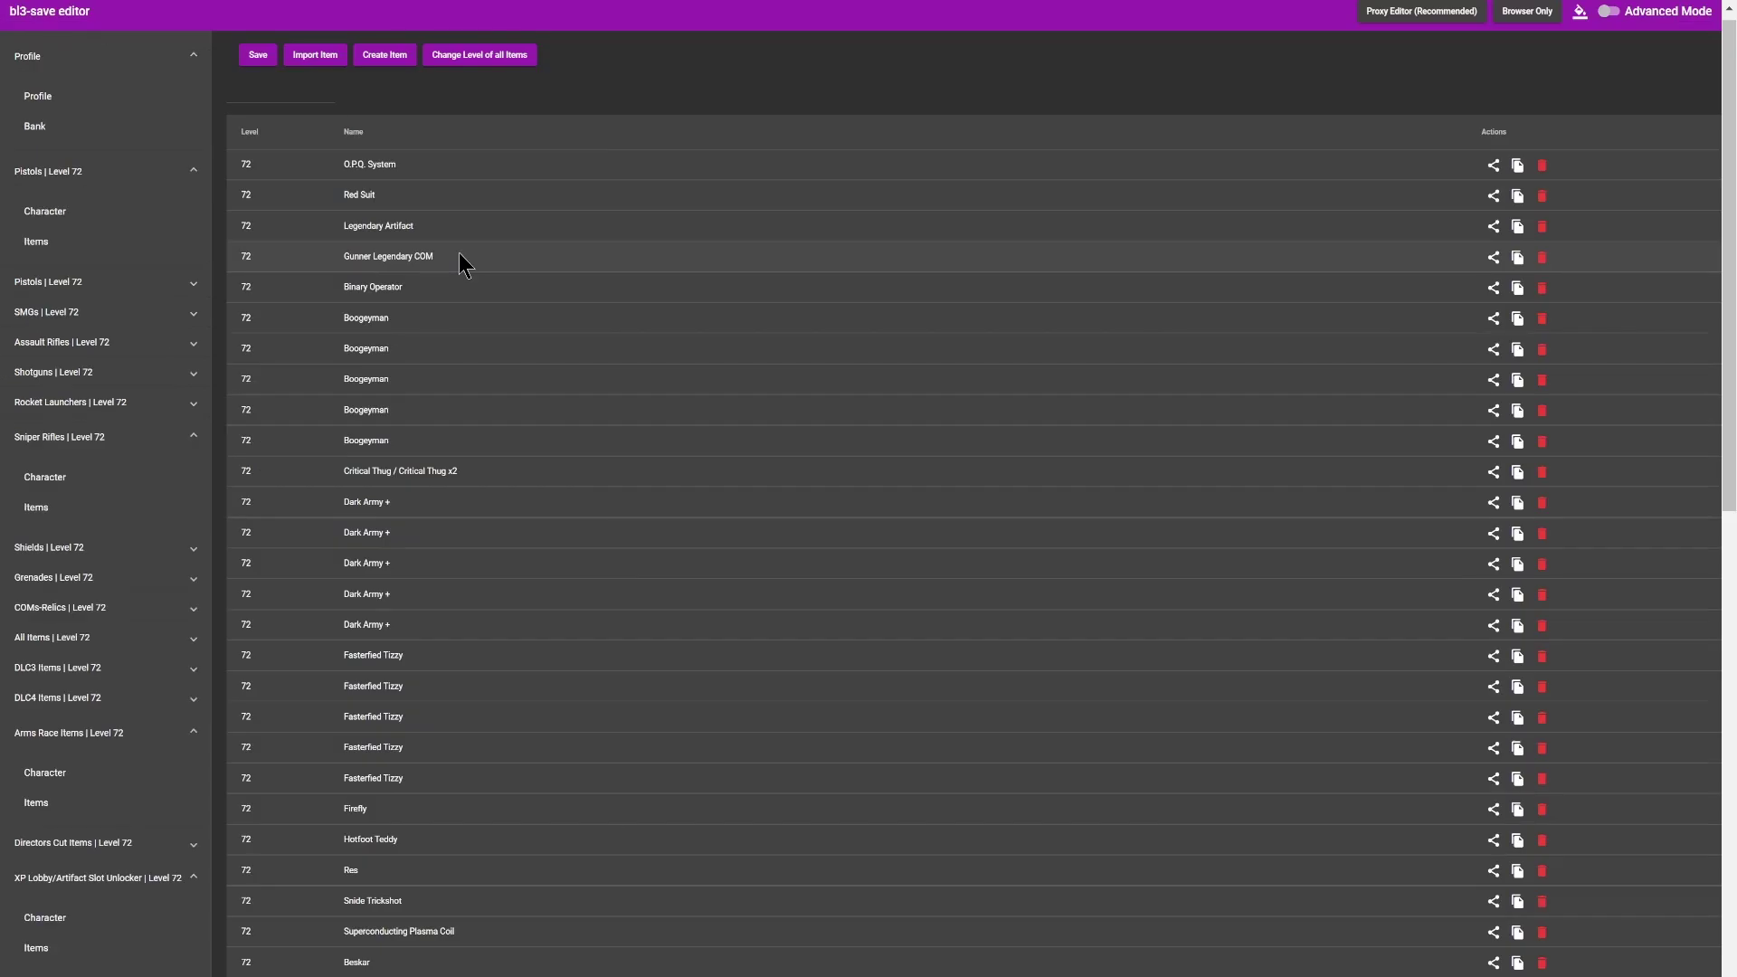
# Expand the Gunner Legendary COM in the item list and open its parts.
pyautogui.click(459, 256)
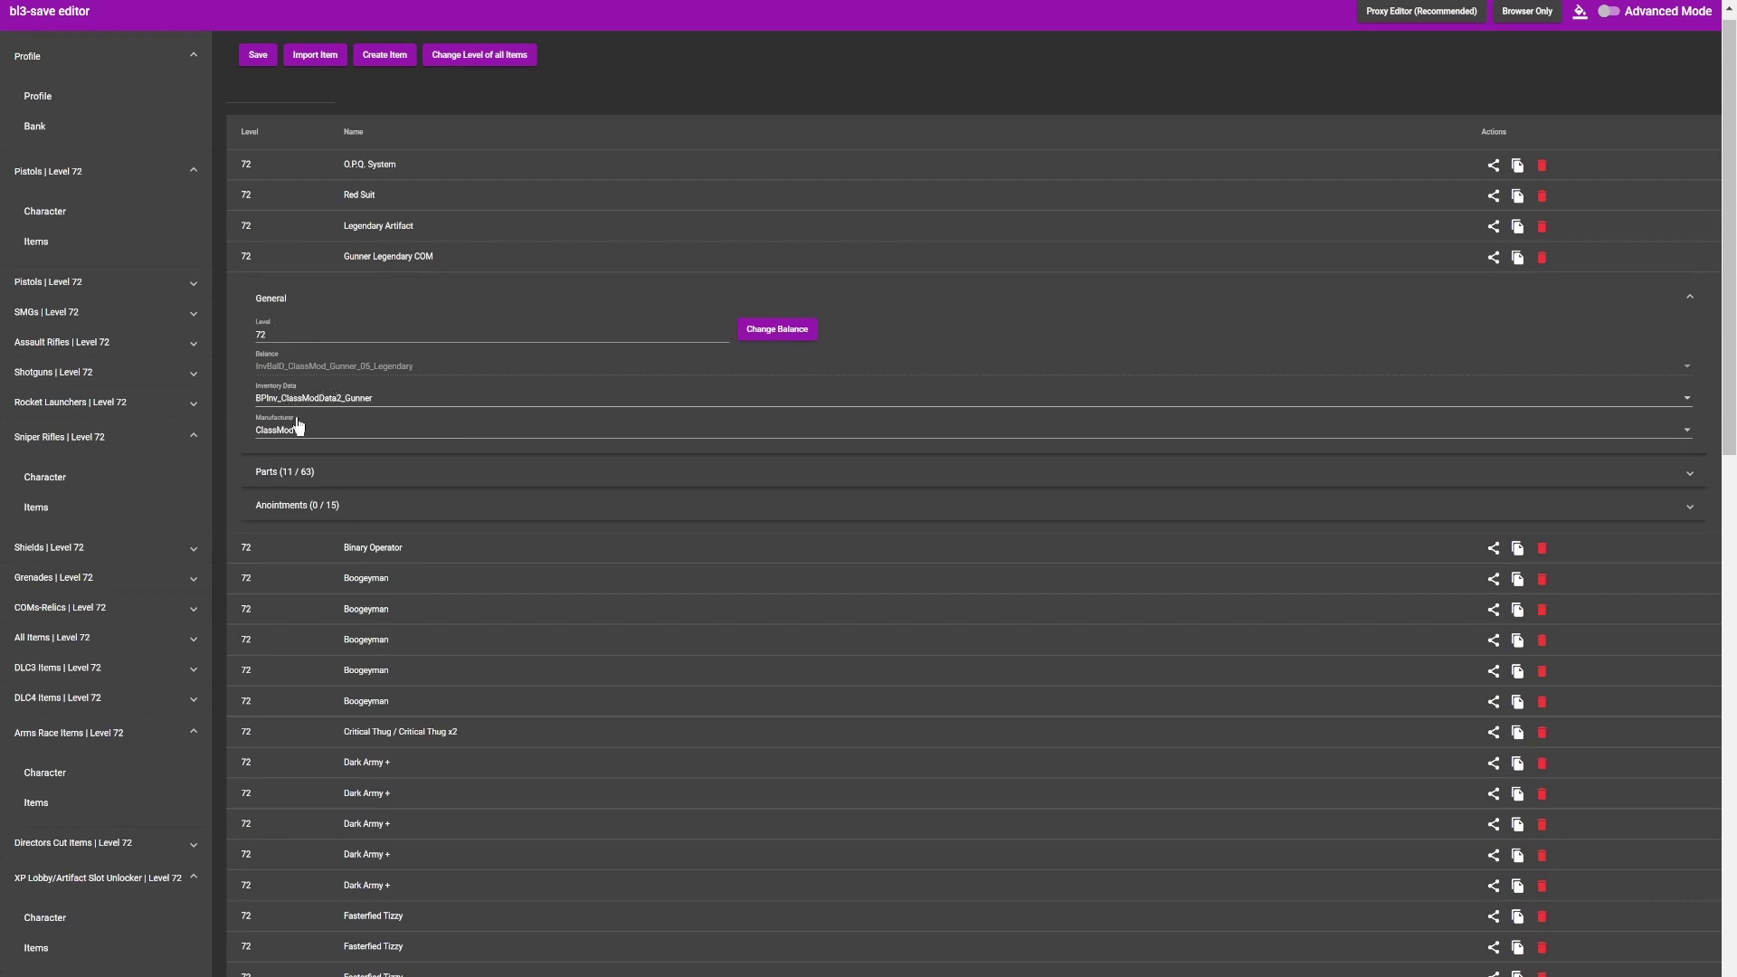
pyautogui.click(307, 471)
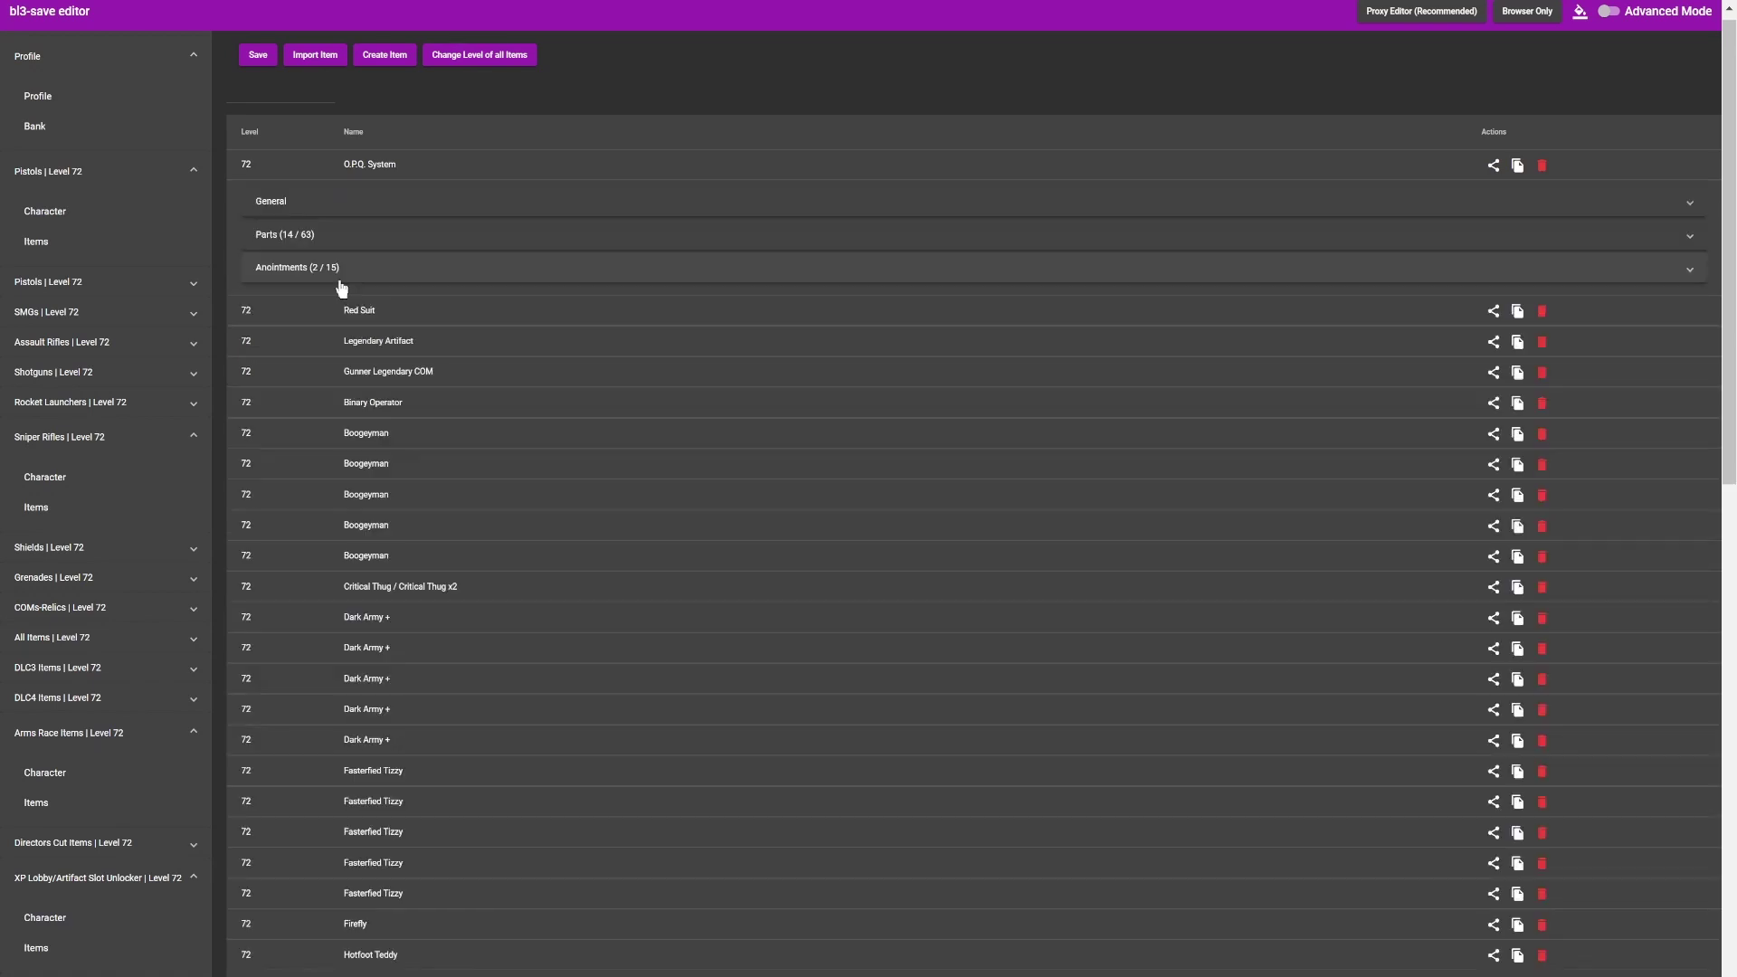
# Add GPart_All_SkillEnd_MoveSpeed to the O.P.Q. System's anointments and rearrange its place in the installed list.
pyautogui.click(341, 286)
pyautogui.scroll(-2, 832, 466)
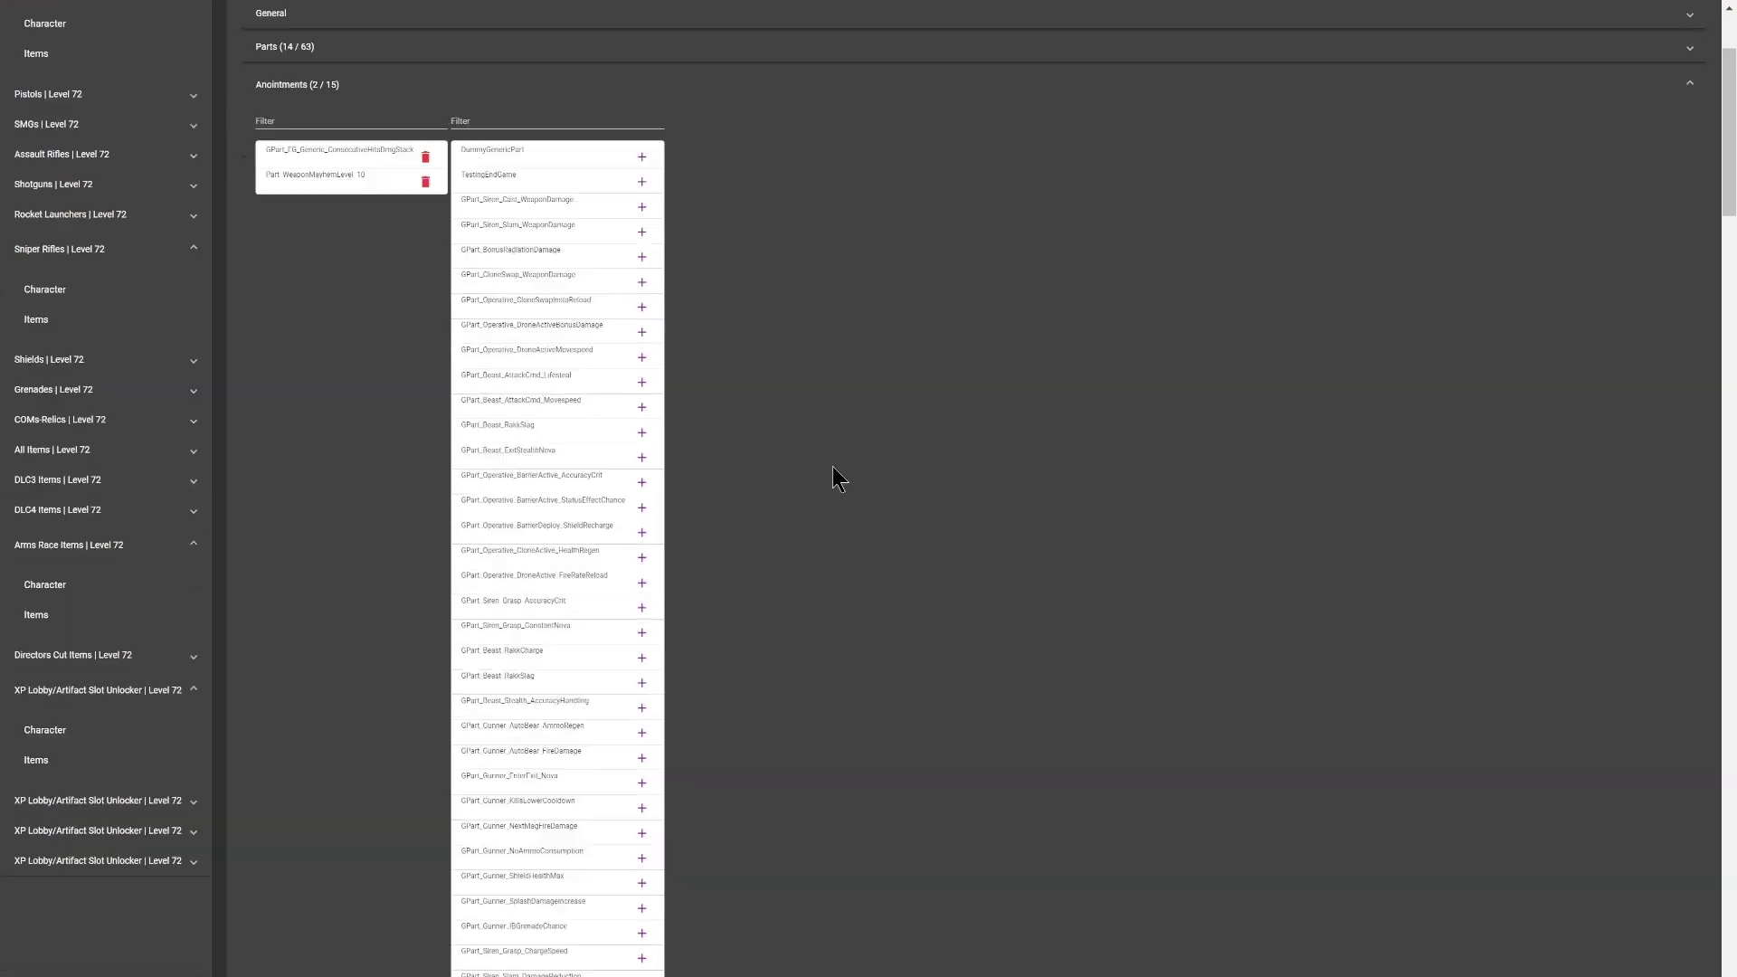
pyautogui.scroll(-15, 832, 466)
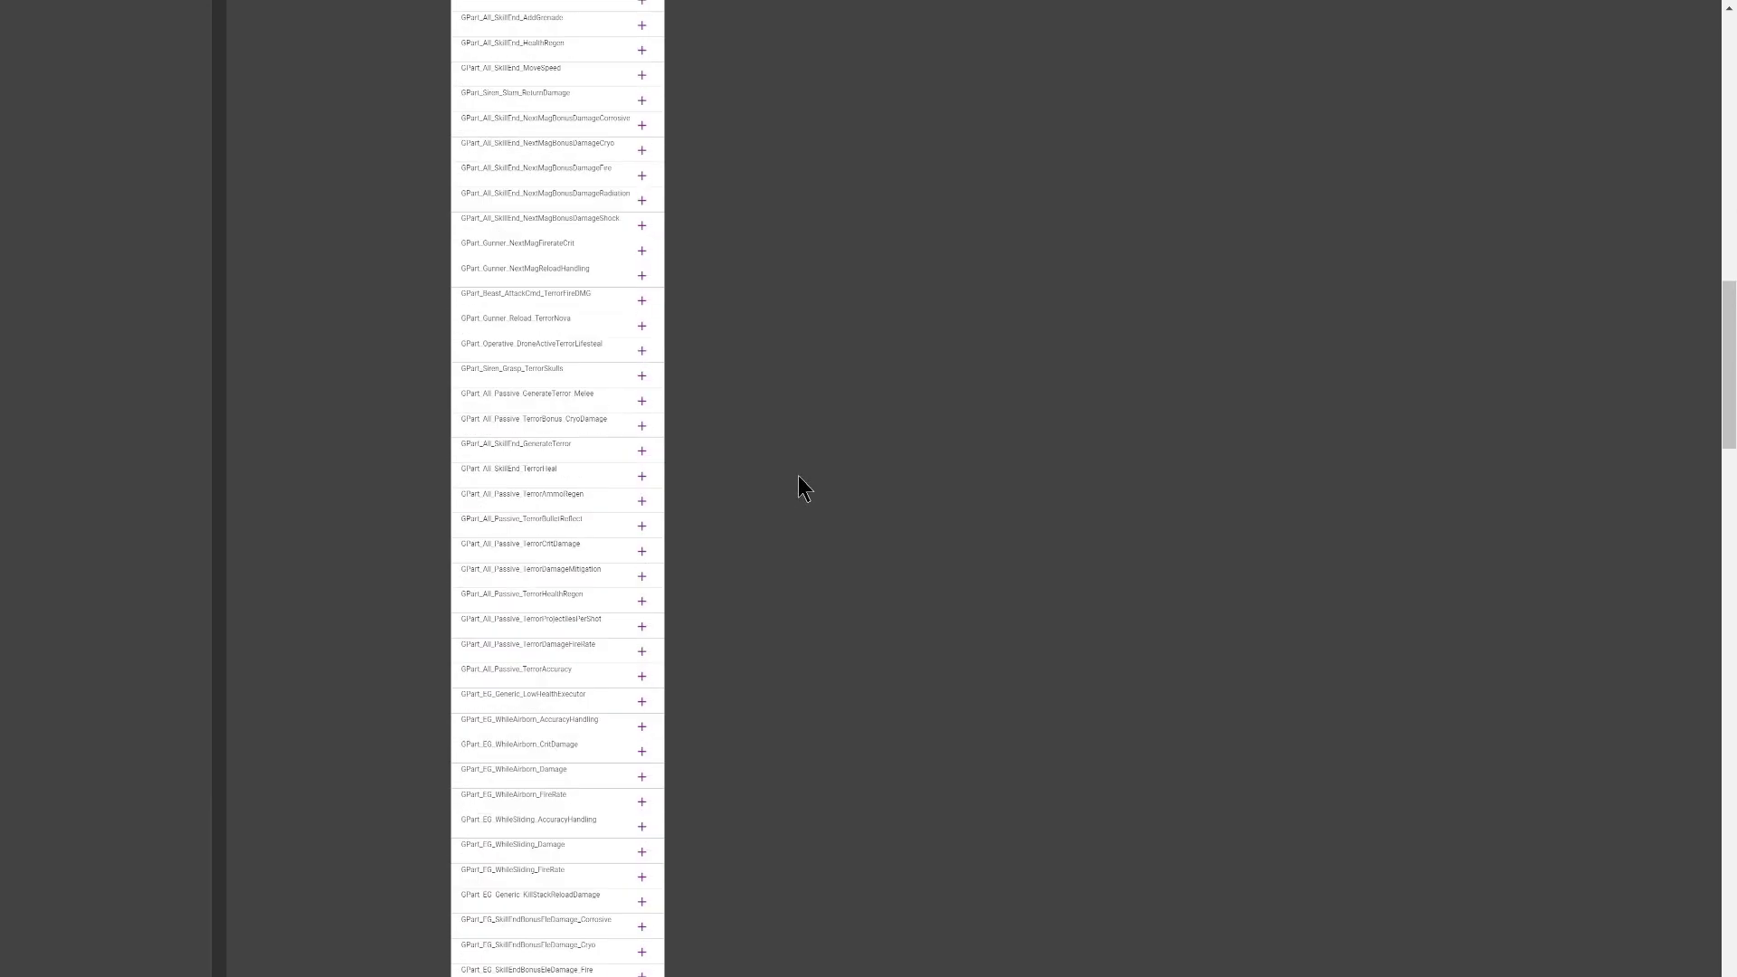
pyautogui.scroll(-5, 798, 475)
pyautogui.scroll(-5, 798, 476)
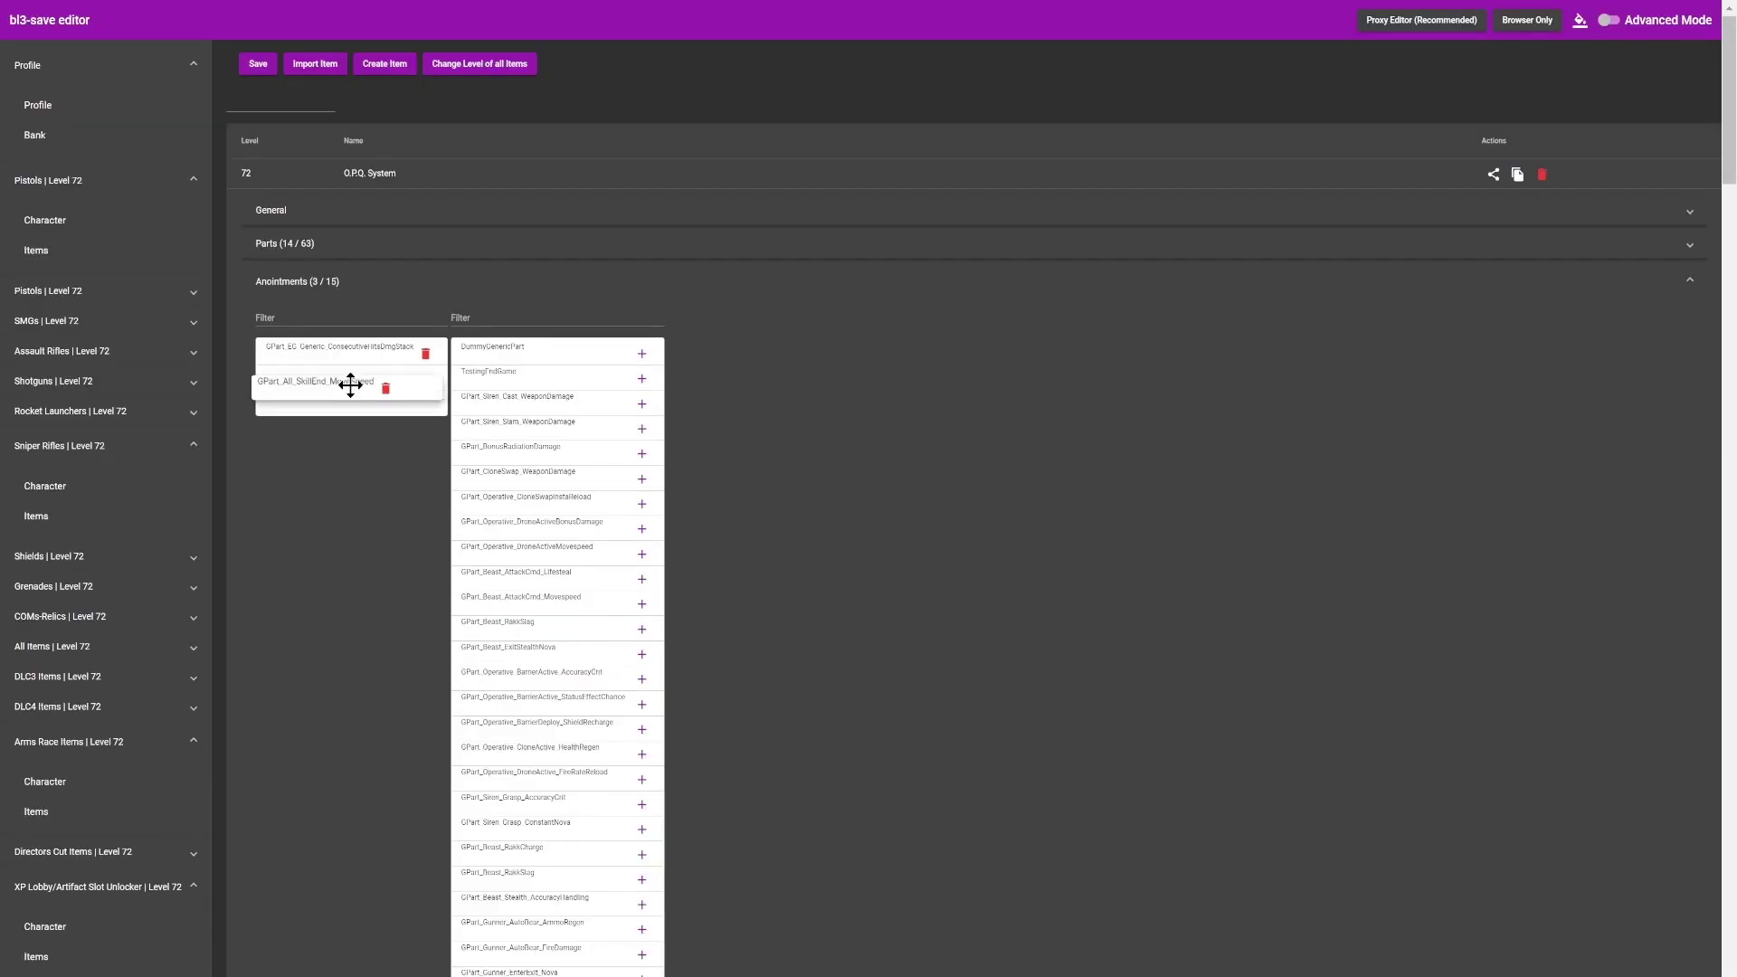
pyautogui.moveTo(349, 380)
pyautogui.mouseDown()
pyautogui.moveTo(360, 415)
pyautogui.moveTo(391, 387)
pyautogui.moveTo(371, 321)
pyautogui.moveTo(344, 349)
pyautogui.moveTo(357, 419)
pyautogui.moveTo(356, 361)
pyautogui.moveTo(365, 403)
pyautogui.moveTo(372, 370)
pyautogui.moveTo(361, 404)
pyautogui.mouseUp()
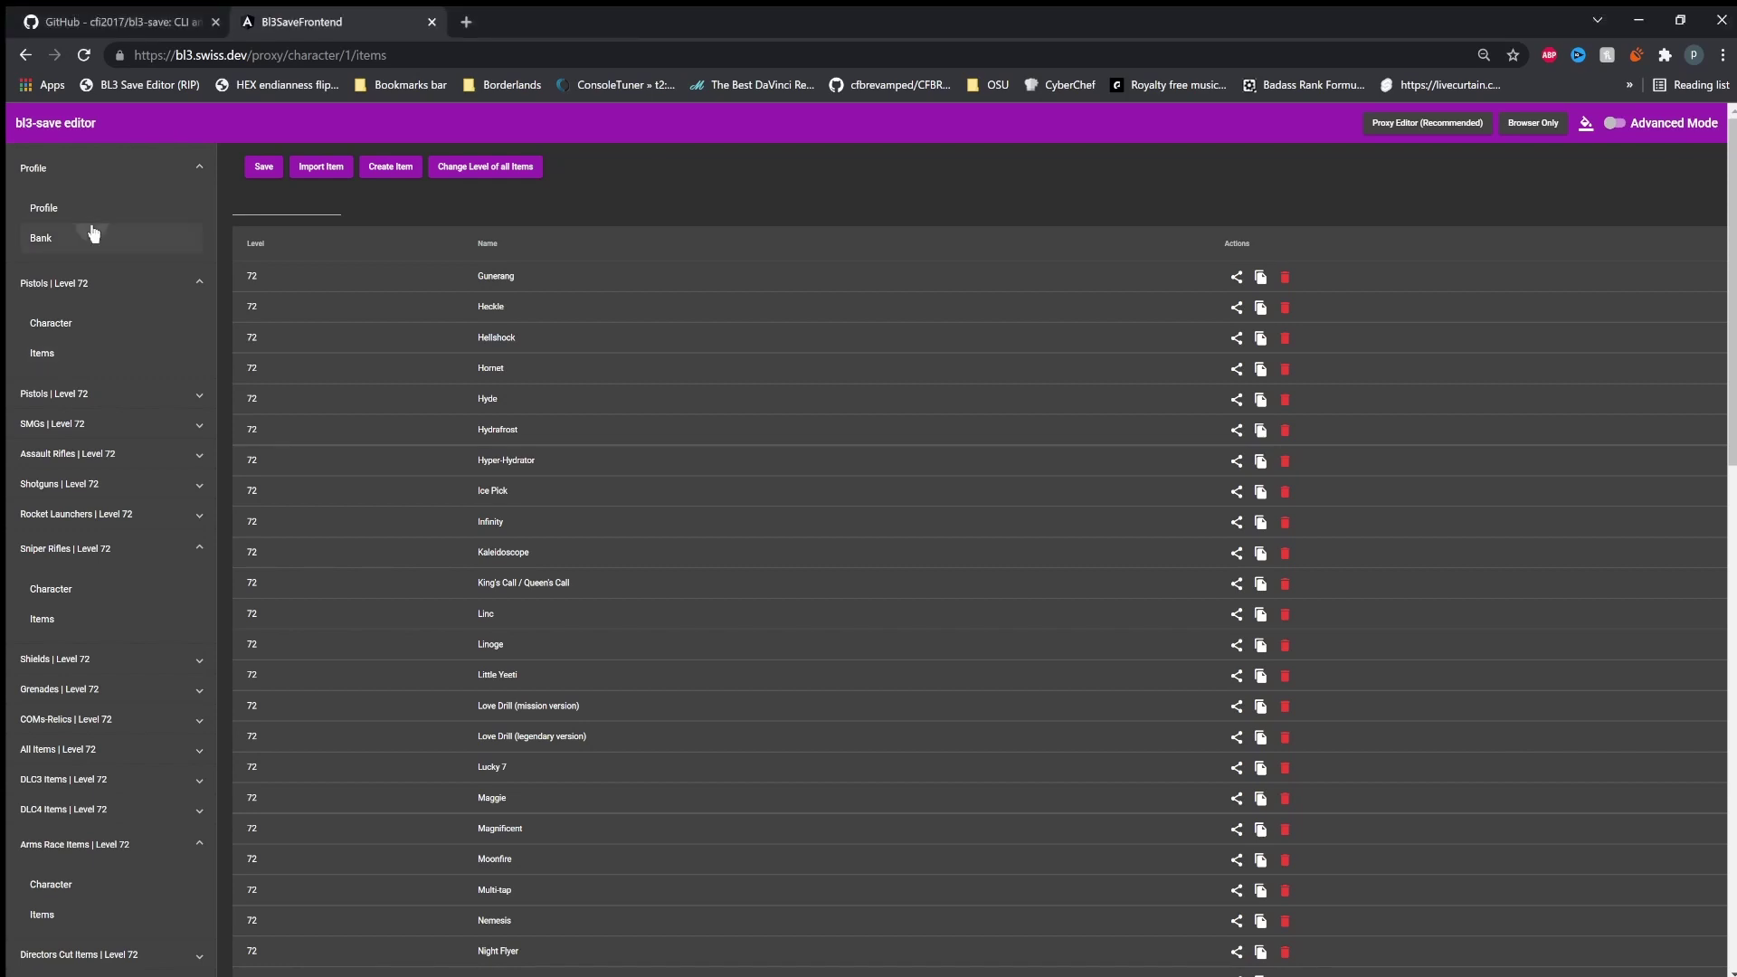
# Open the profile page with the Guardian Rank and currency values.
pyautogui.click(41, 212)
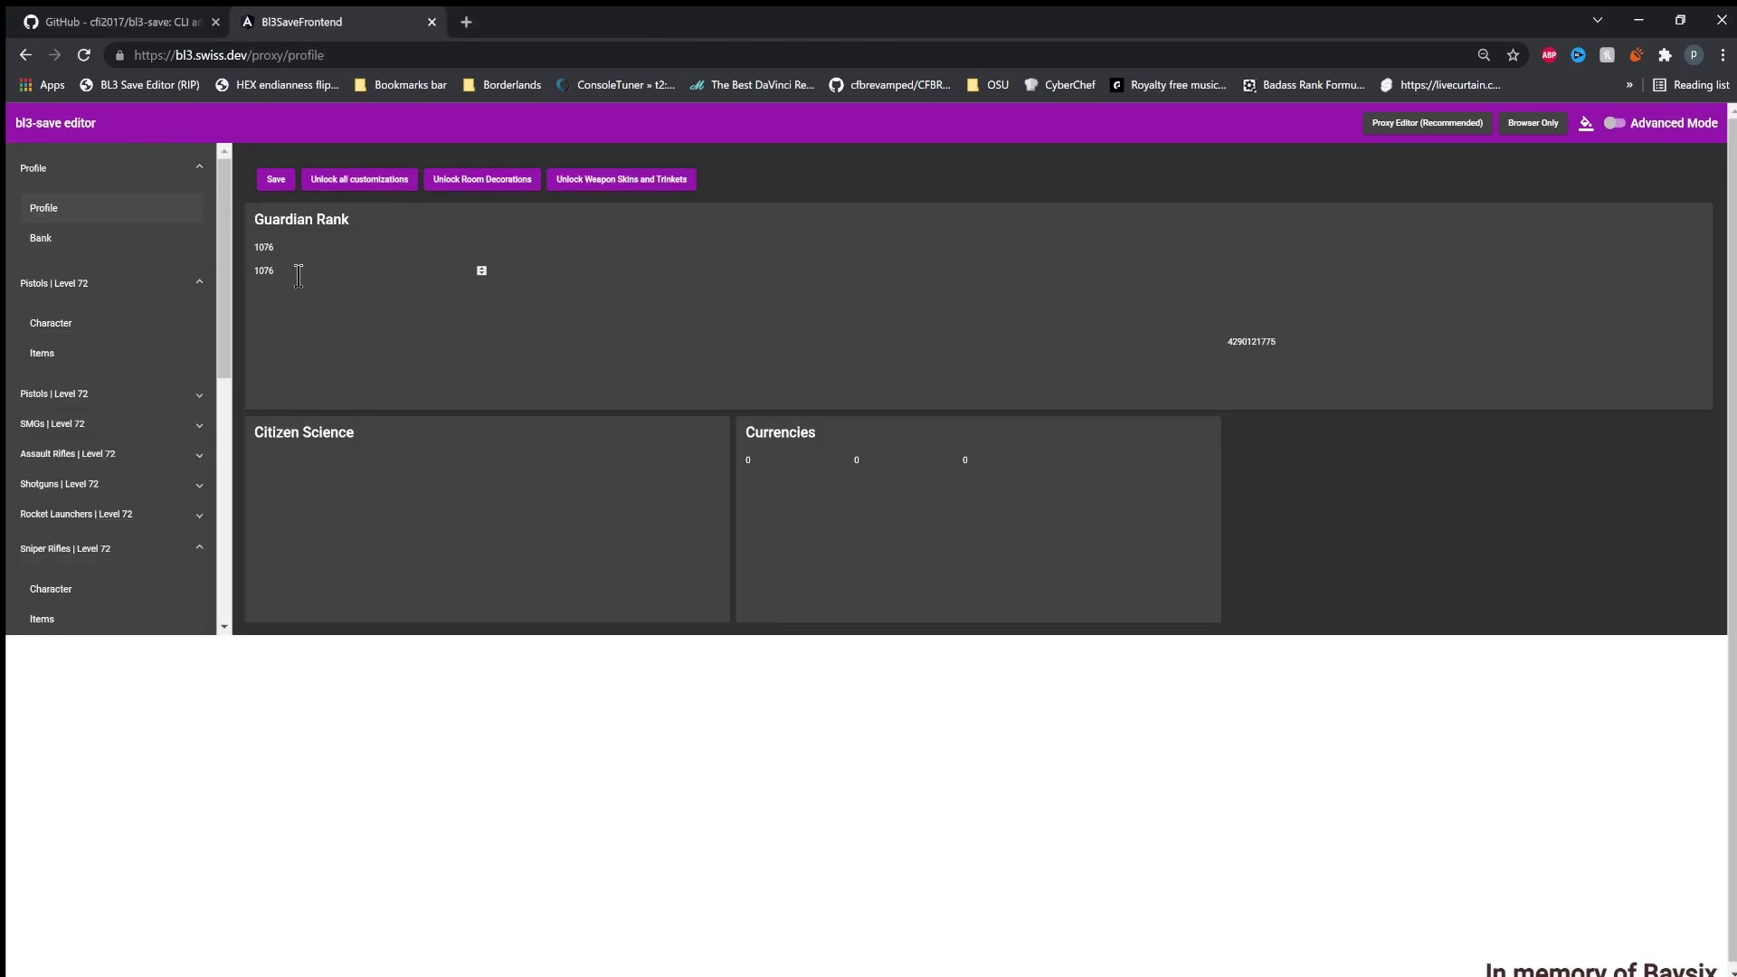